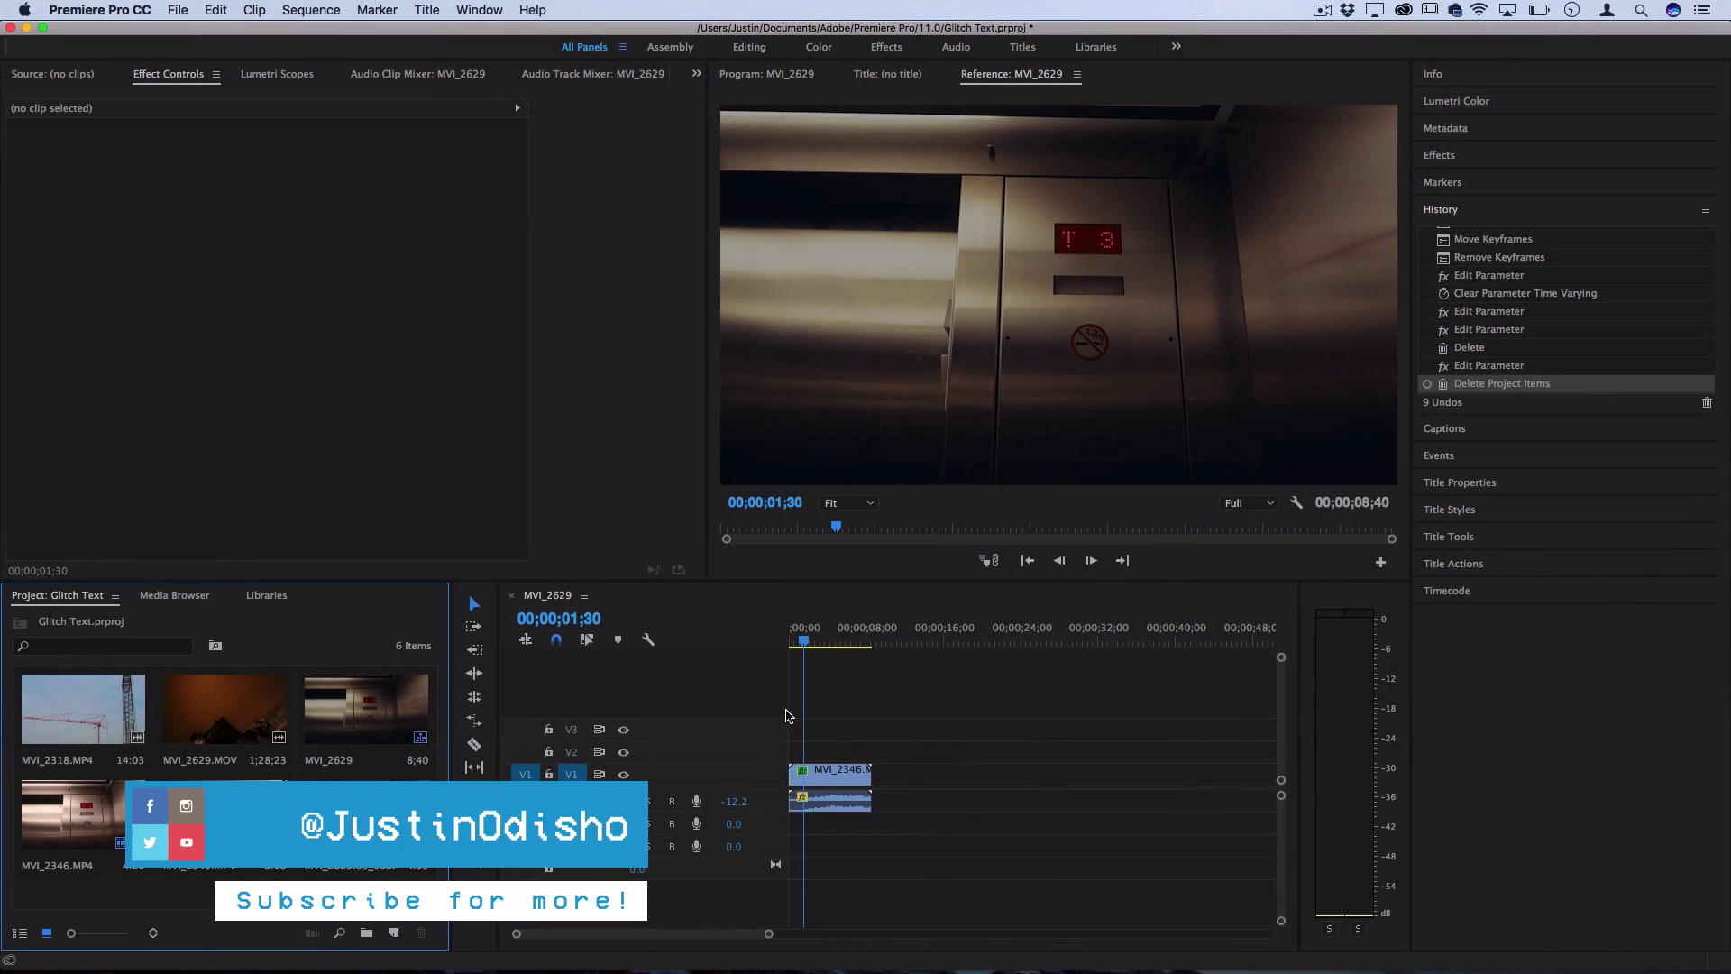
Step: Scrub the elevator sequence to 00;00;04;12, where the floor display shows 4, in the Program monitor
left_click_drag(822, 641, 818, 640)
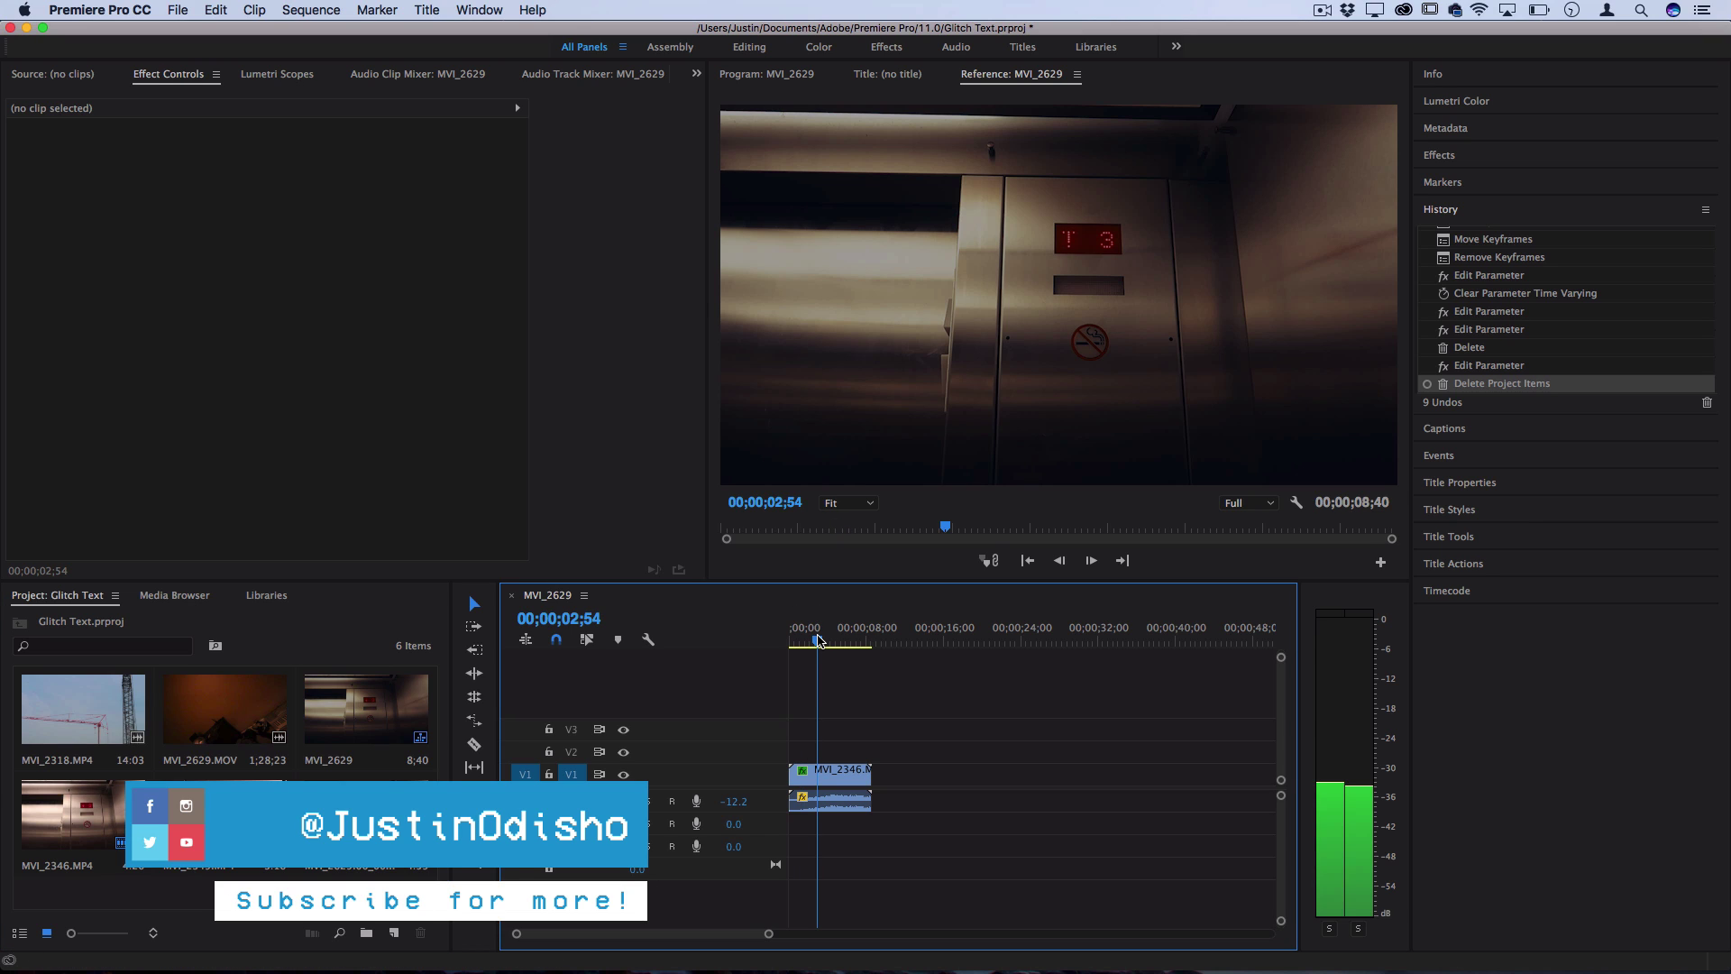
key("shift+4")
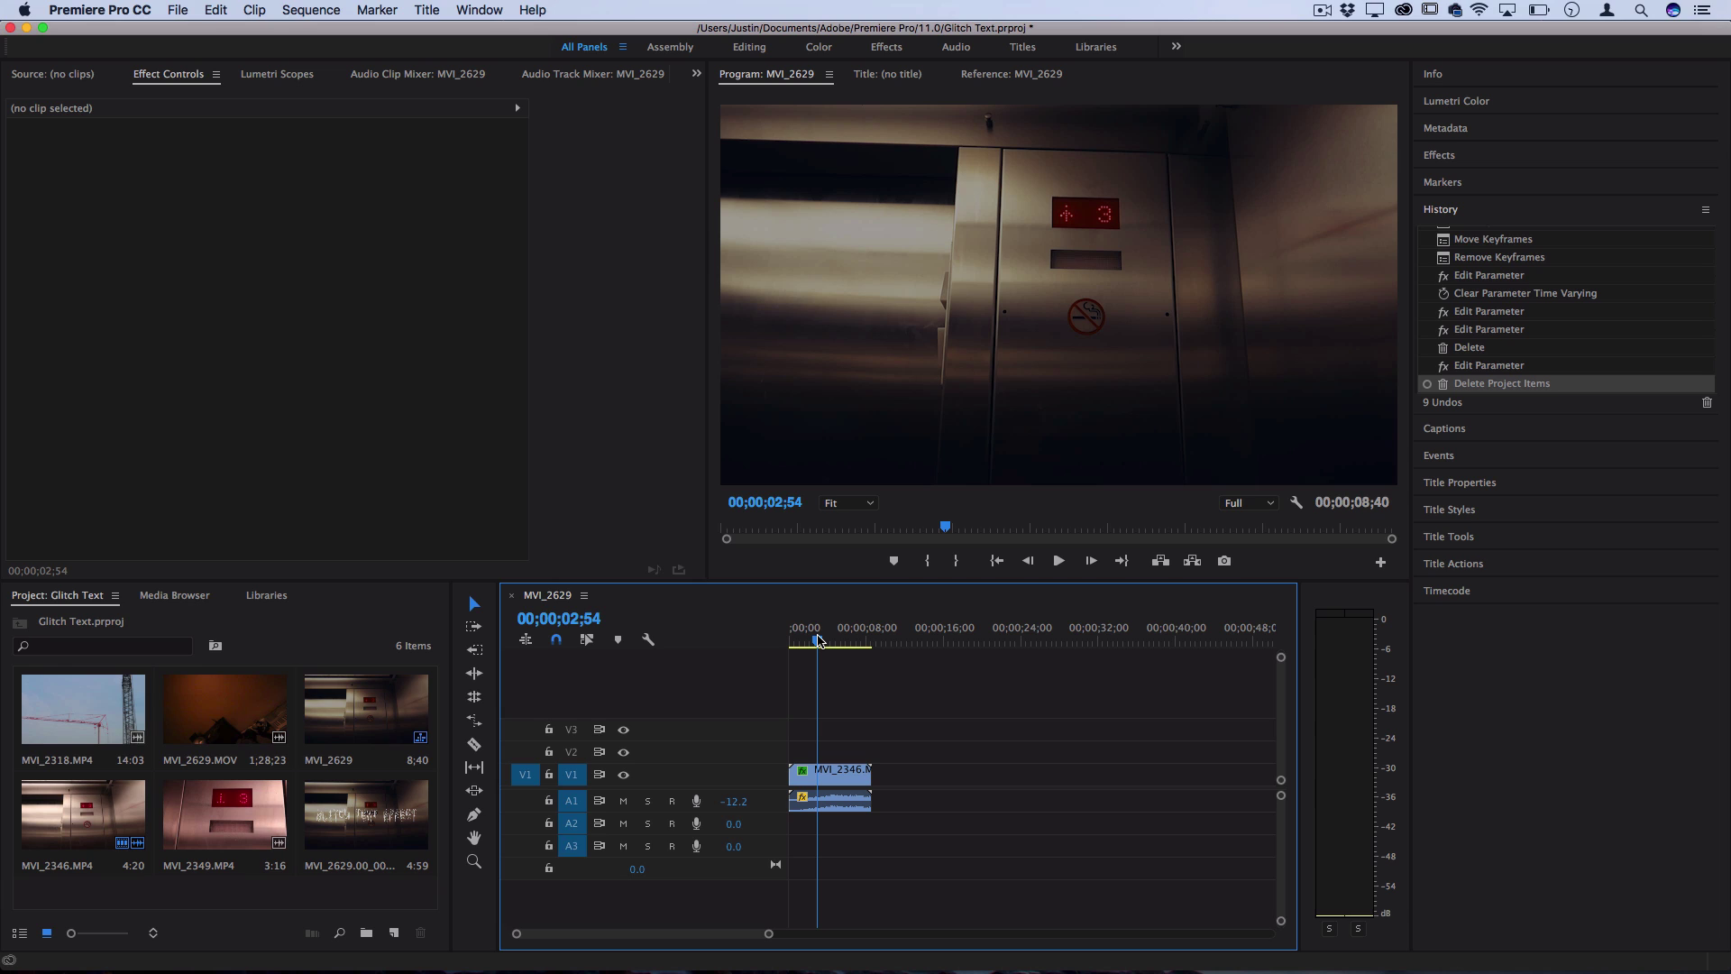
left_click_drag(815, 641, 831, 644)
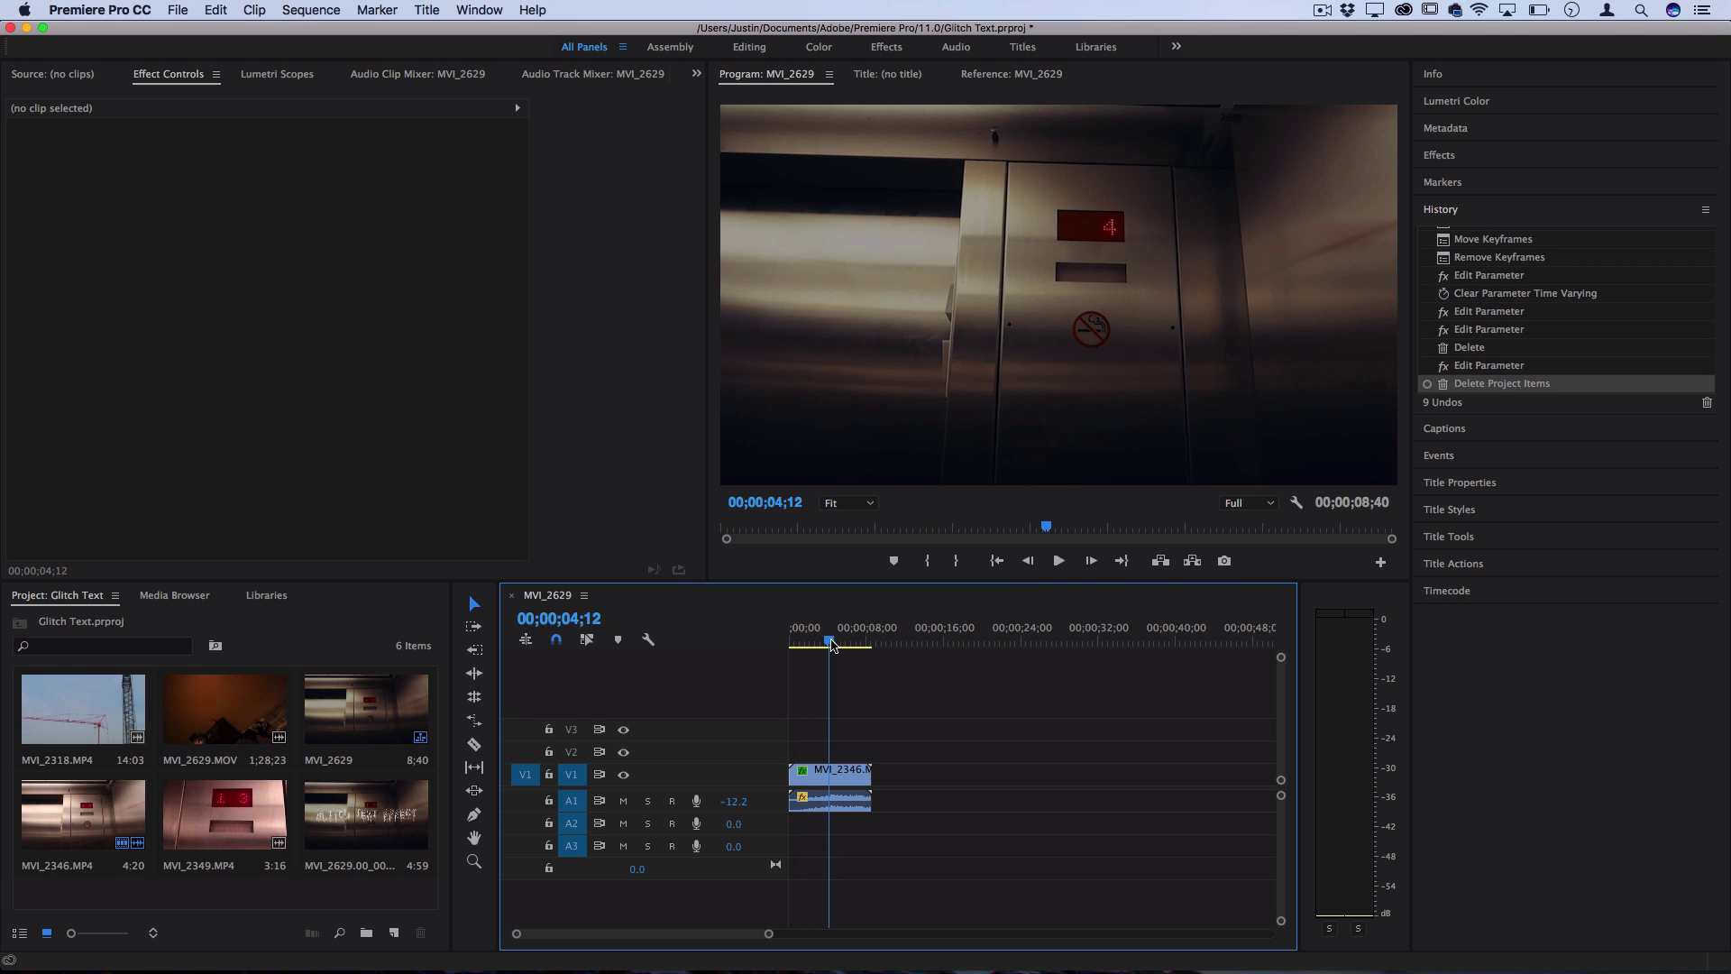
Step: Create a Default Still title reading GLITCH TEXT EFFECT, set in the VCR OSD font
left_click(426, 10)
mouse_move(534, 61)
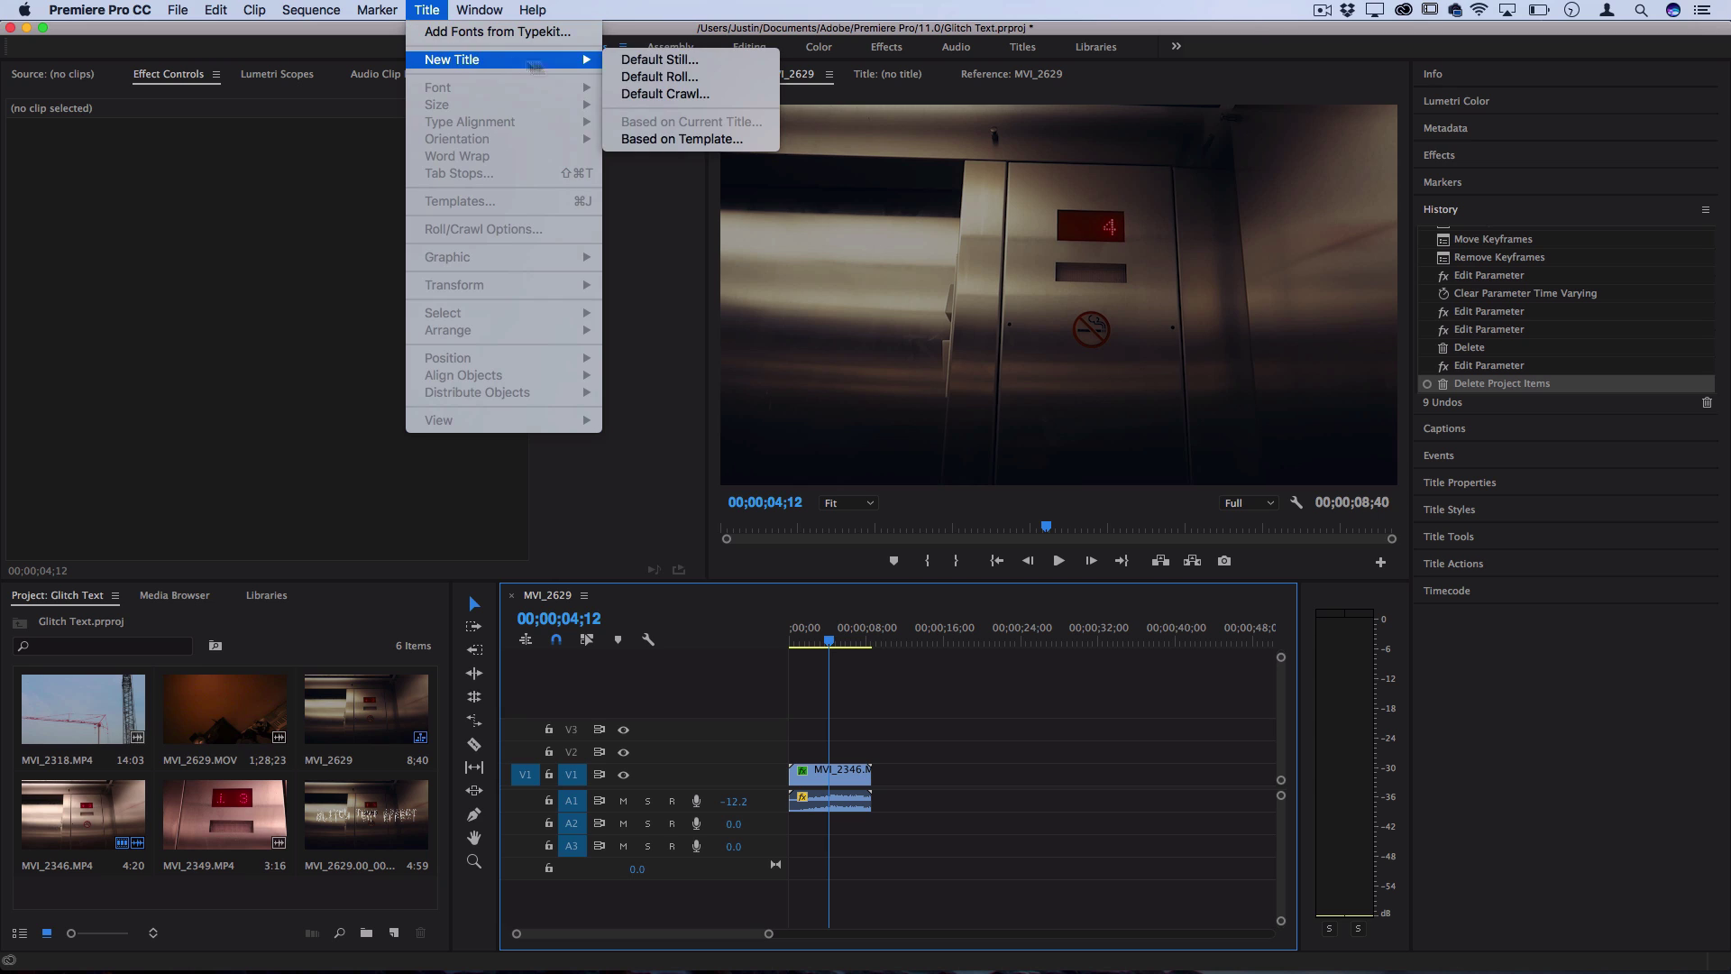
left_click(629, 59)
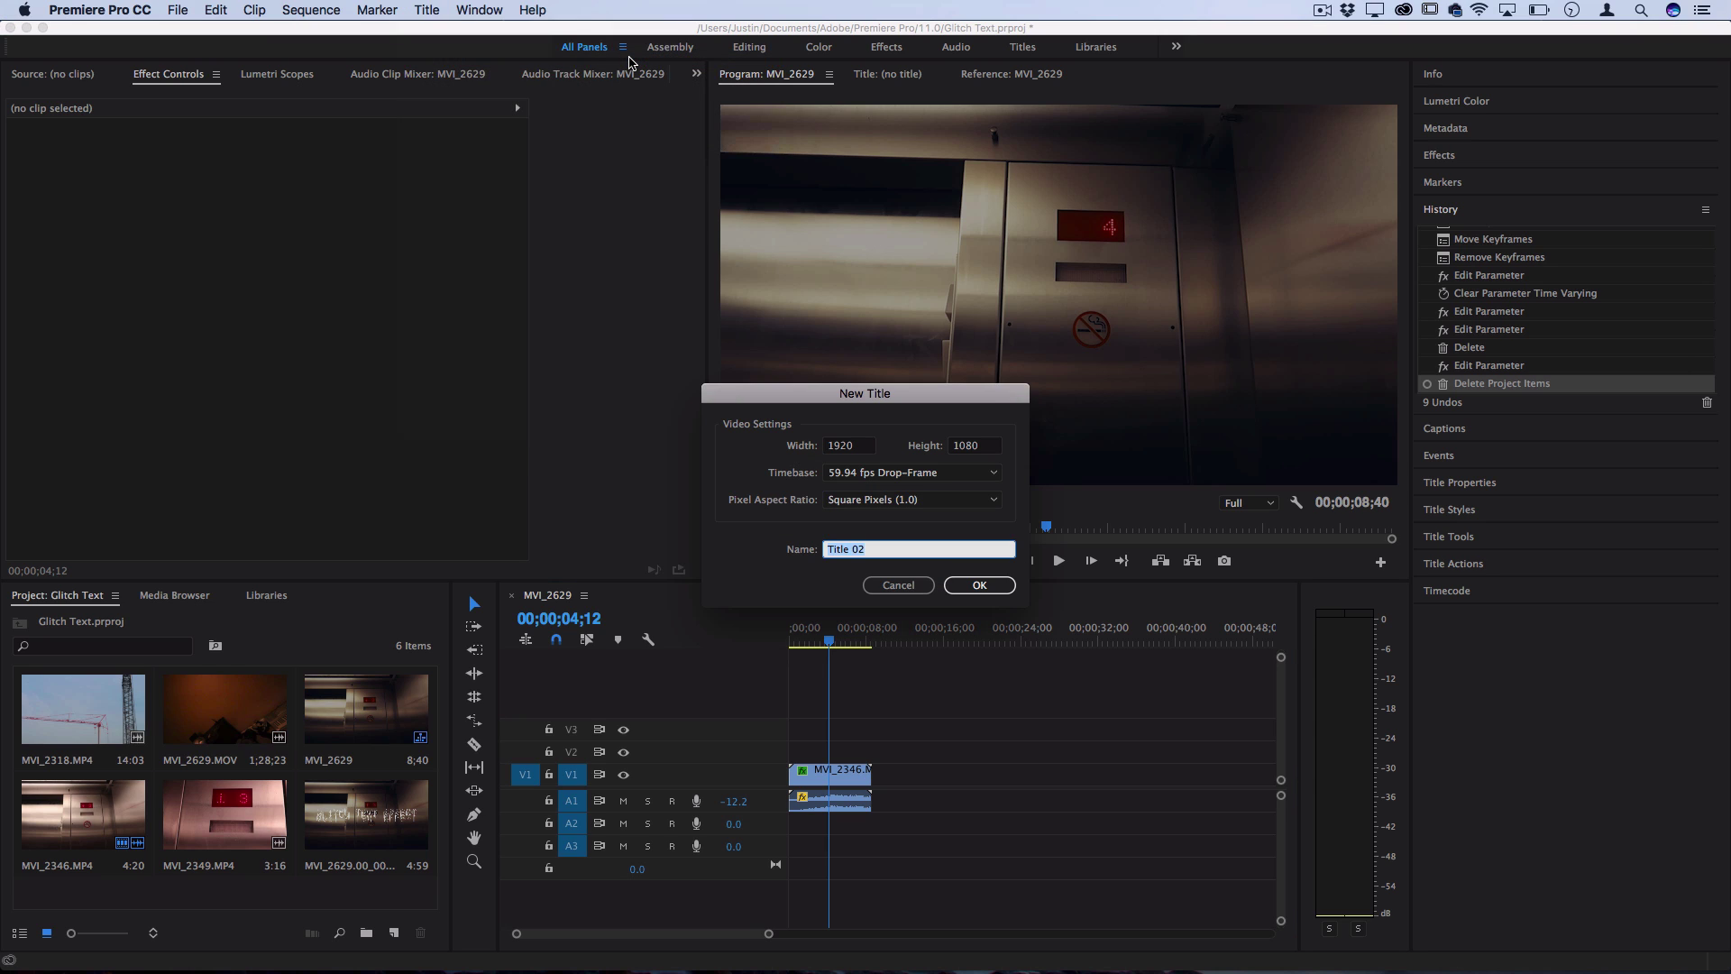
key("Return")
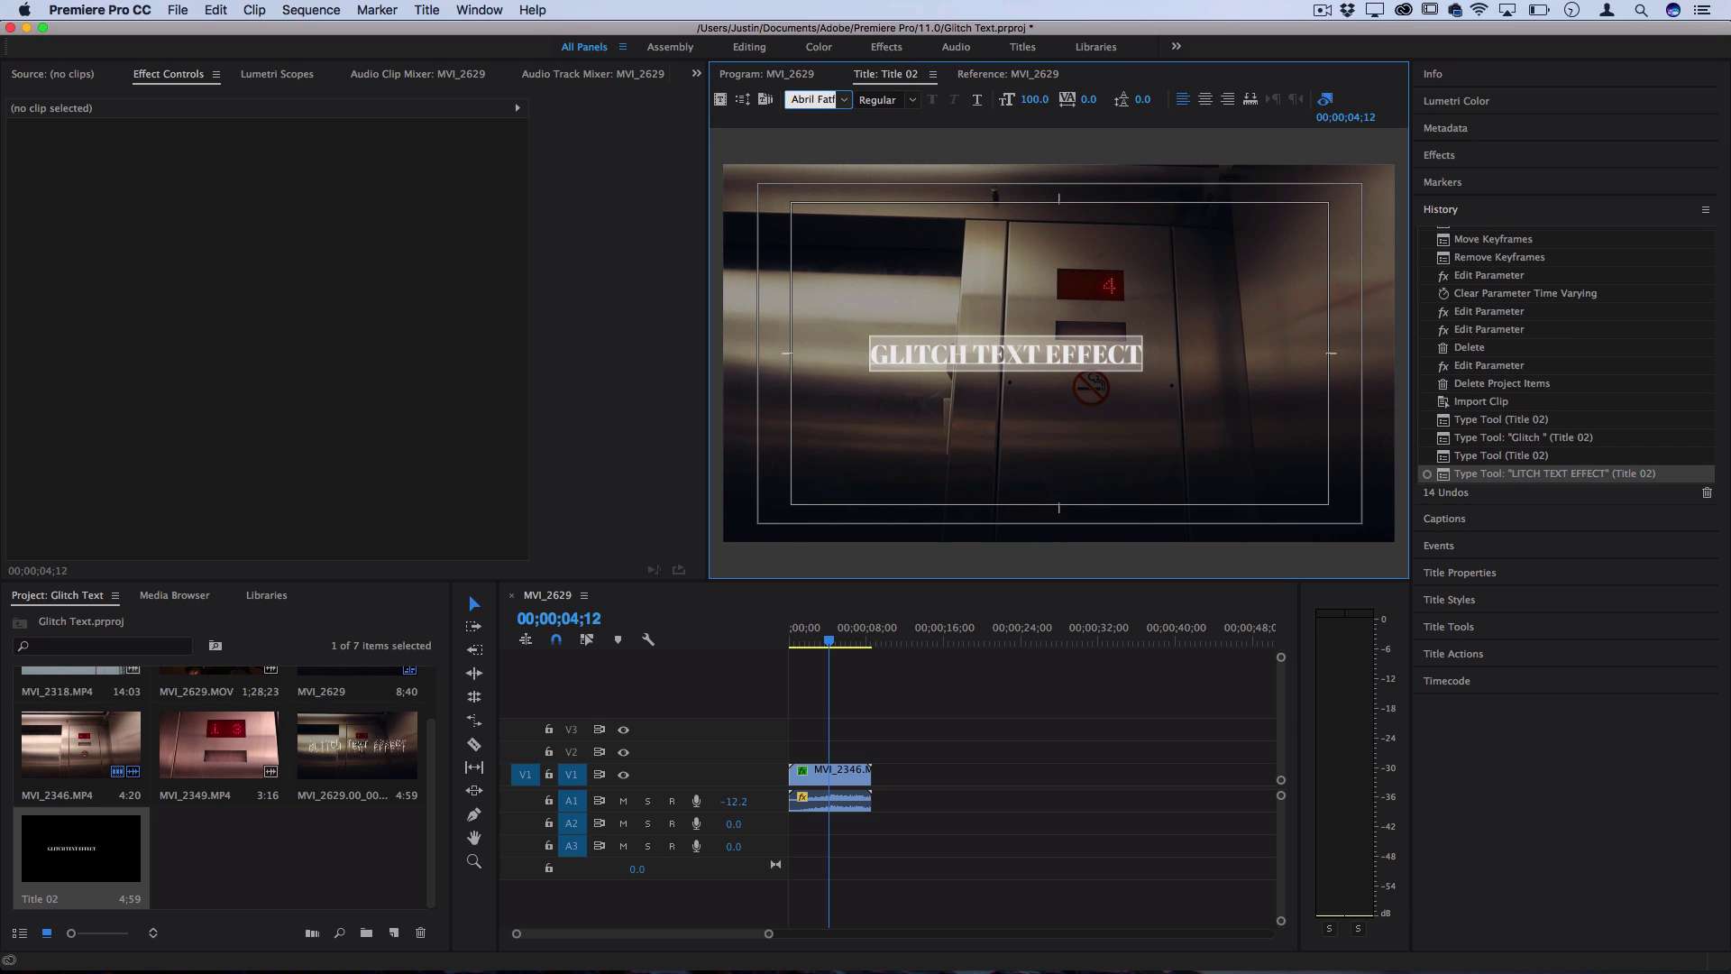
type("VCR O...")
key("Return")
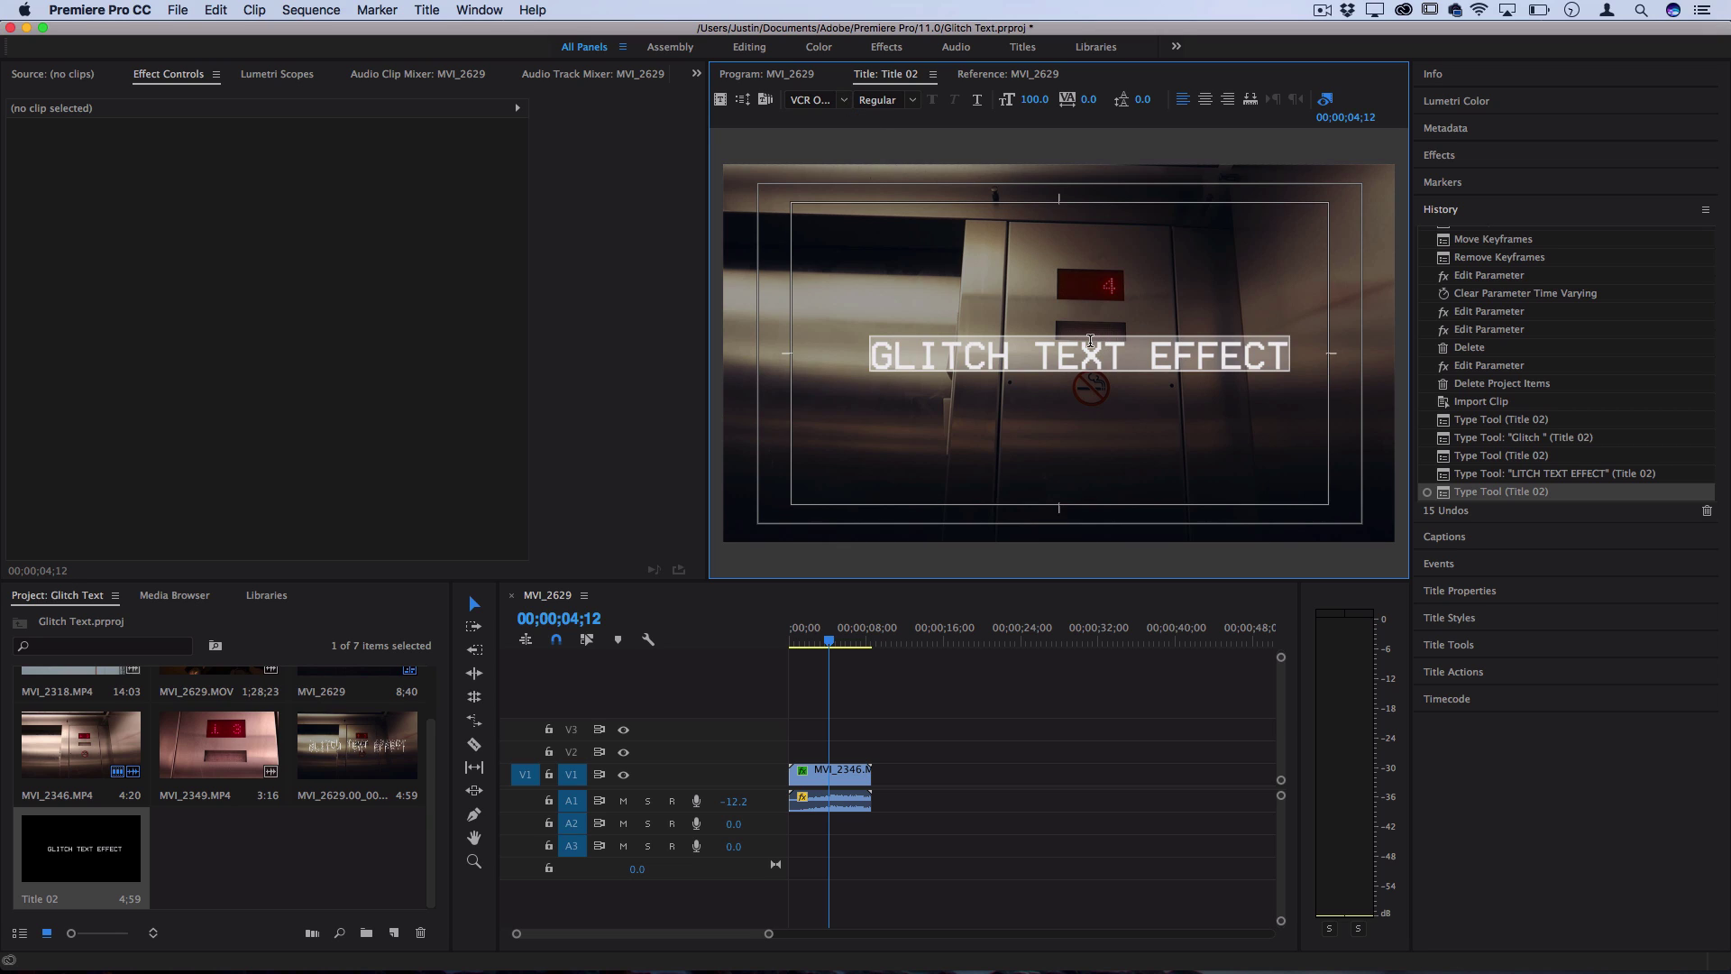
Step: Center the GLITCH TEXT EFFECT text horizontally with the Title Actions Horizontal Center button
left_click(1461, 678)
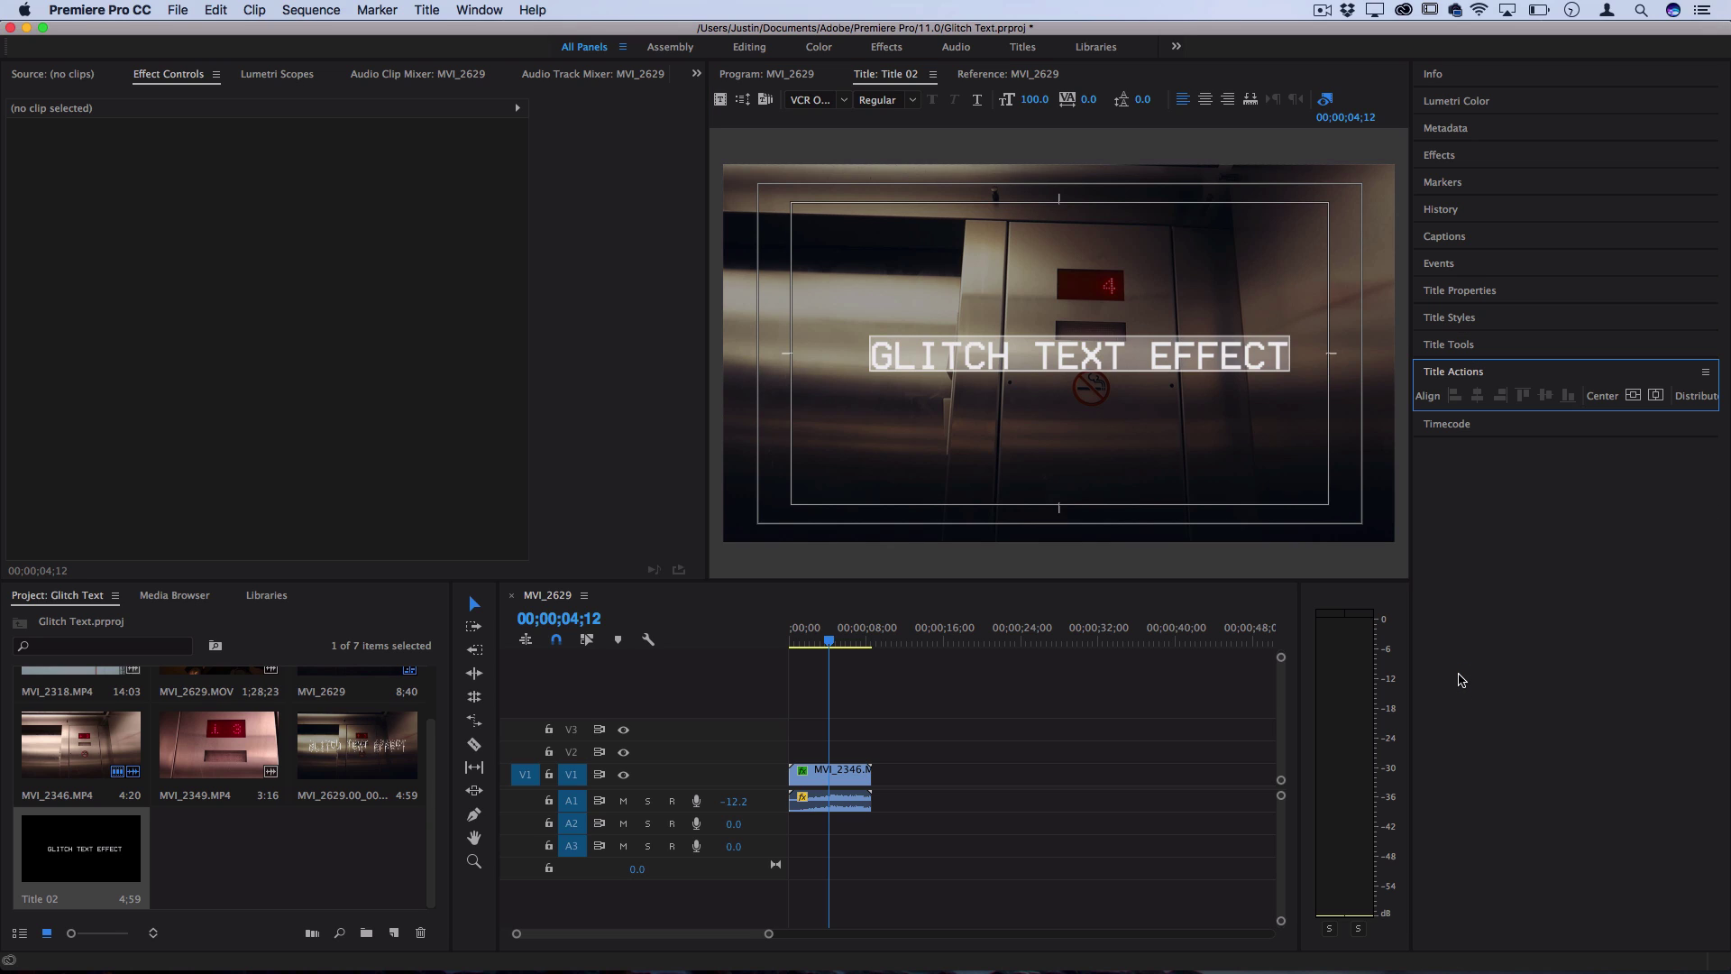
left_click(1657, 397)
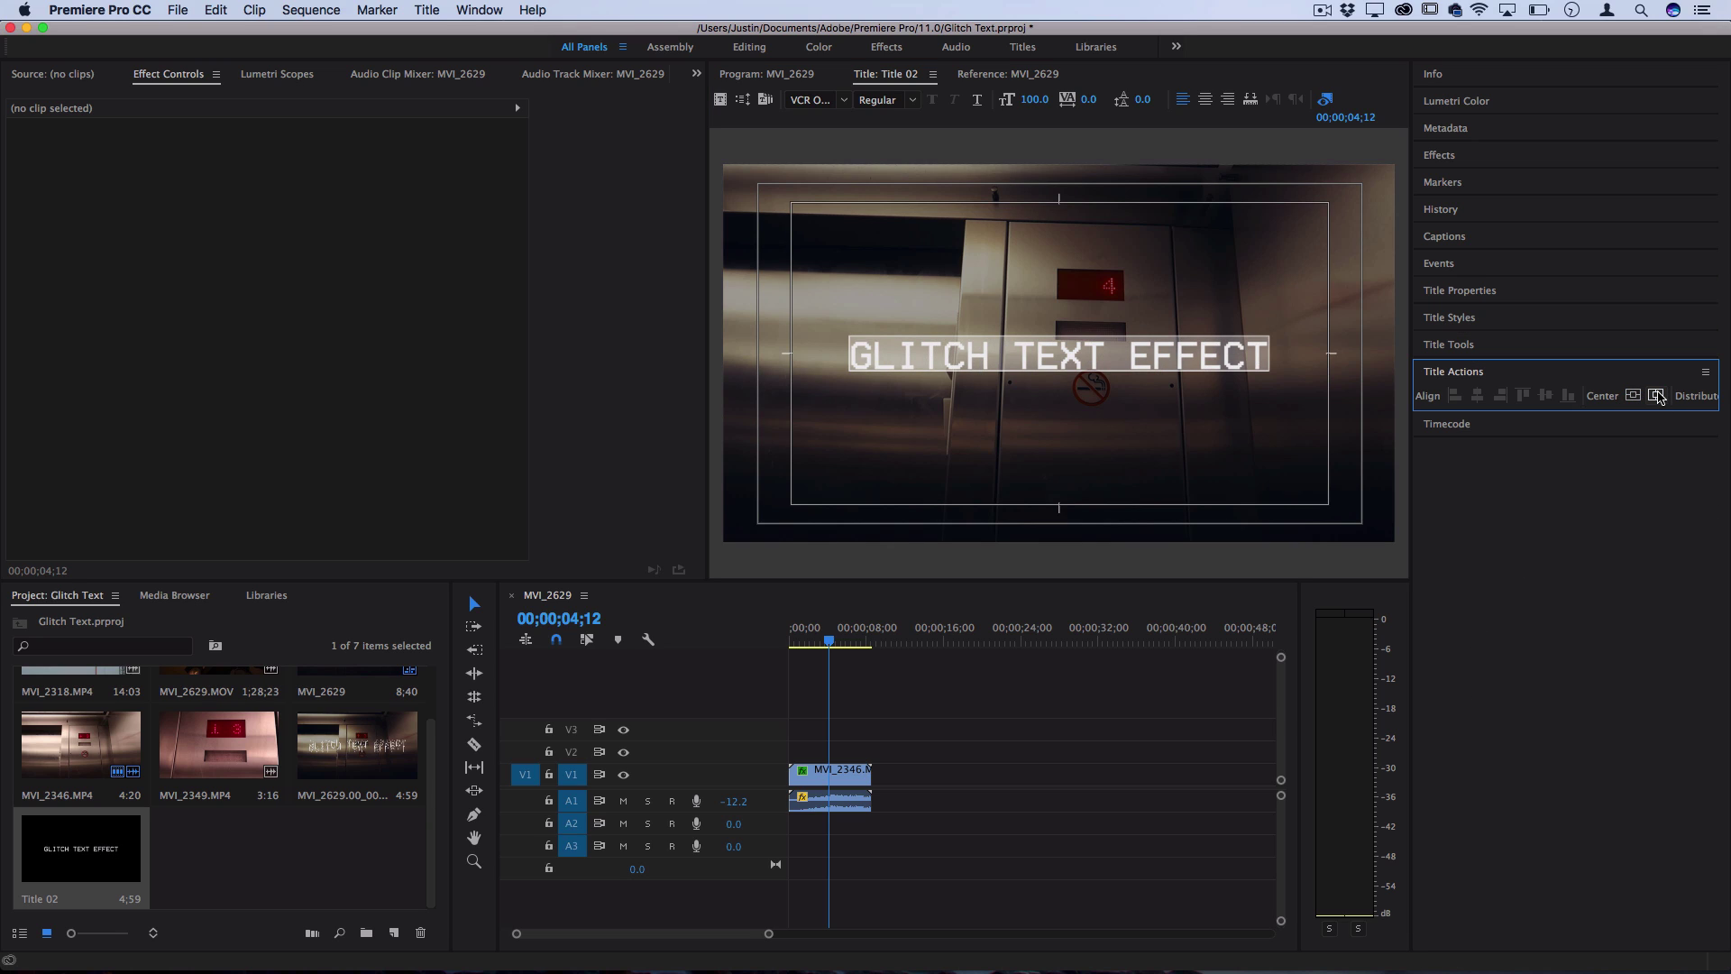
left_click(1705, 373)
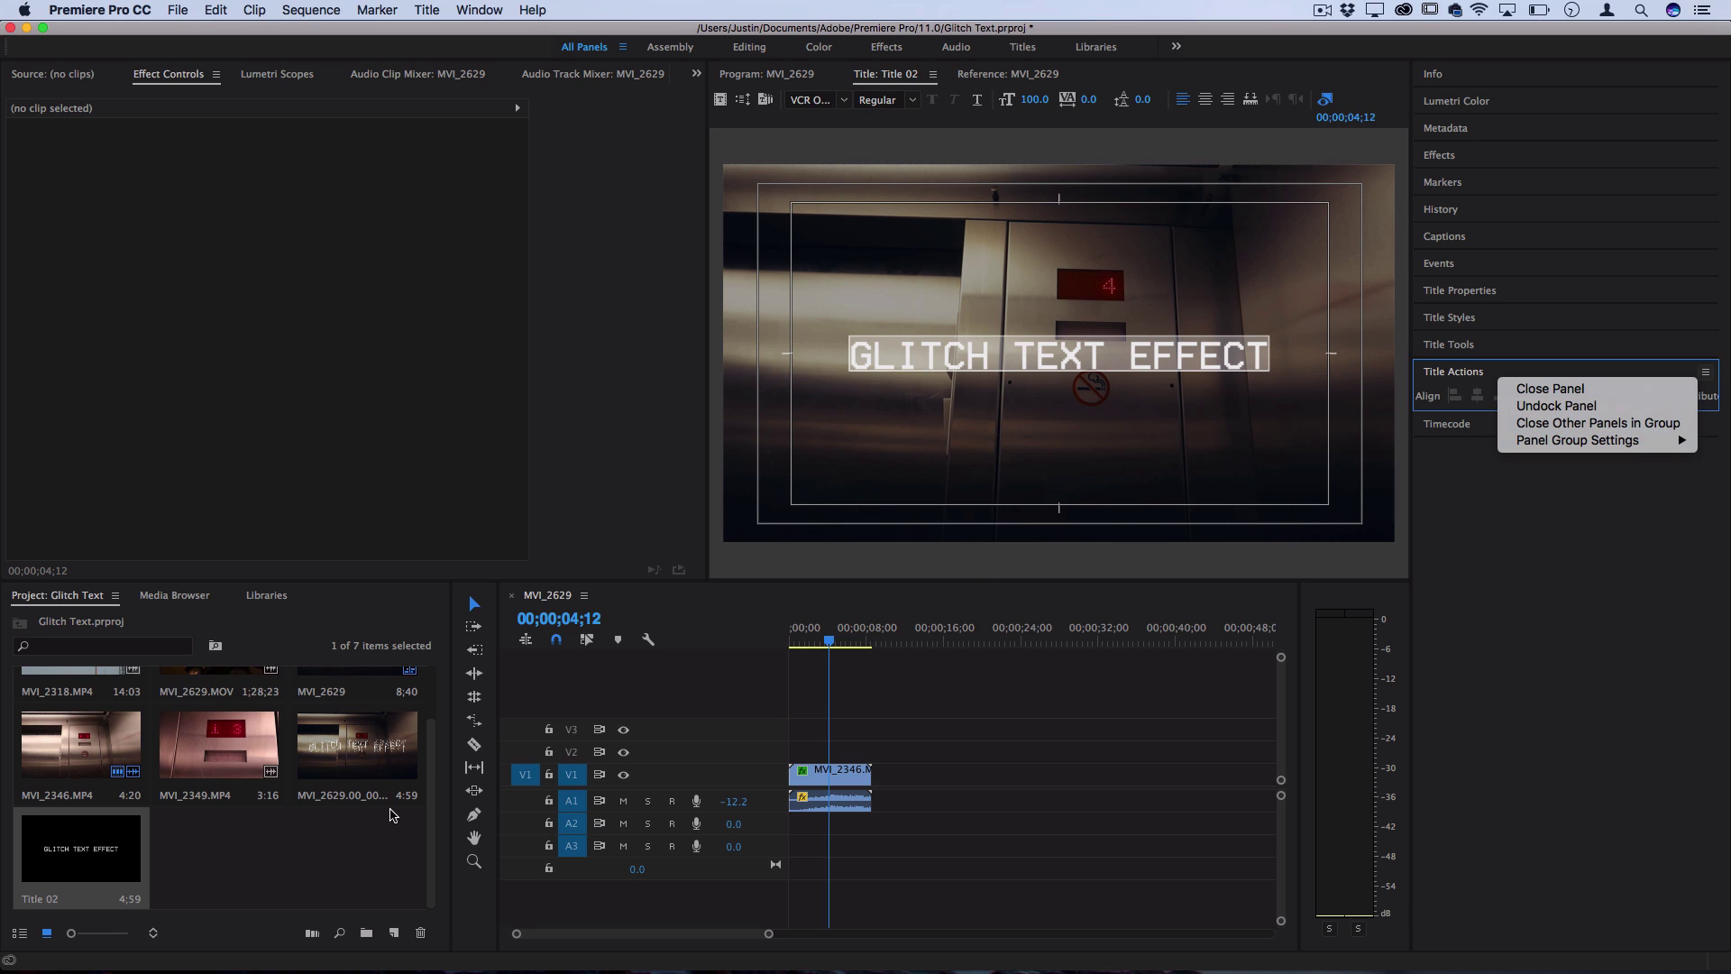
left_click(202, 864)
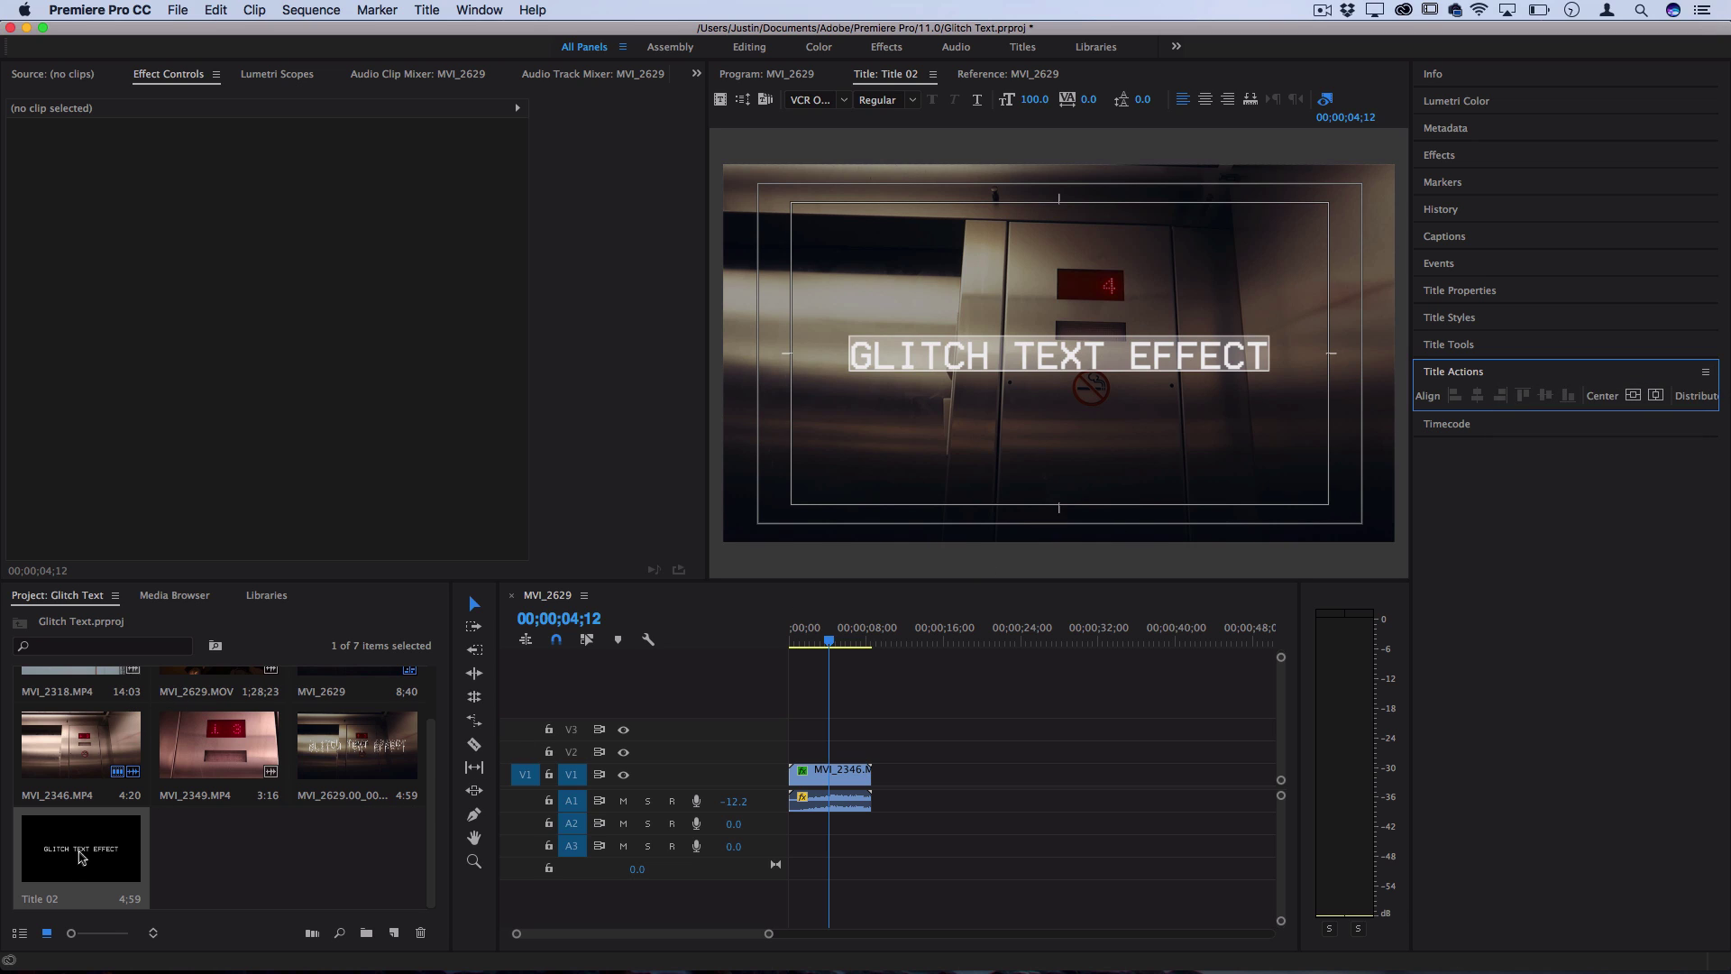
Step: Place Title 02 on V2 above MVI_2346 and extend it to the clip's full length
left_click_drag(80, 856, 669, 748)
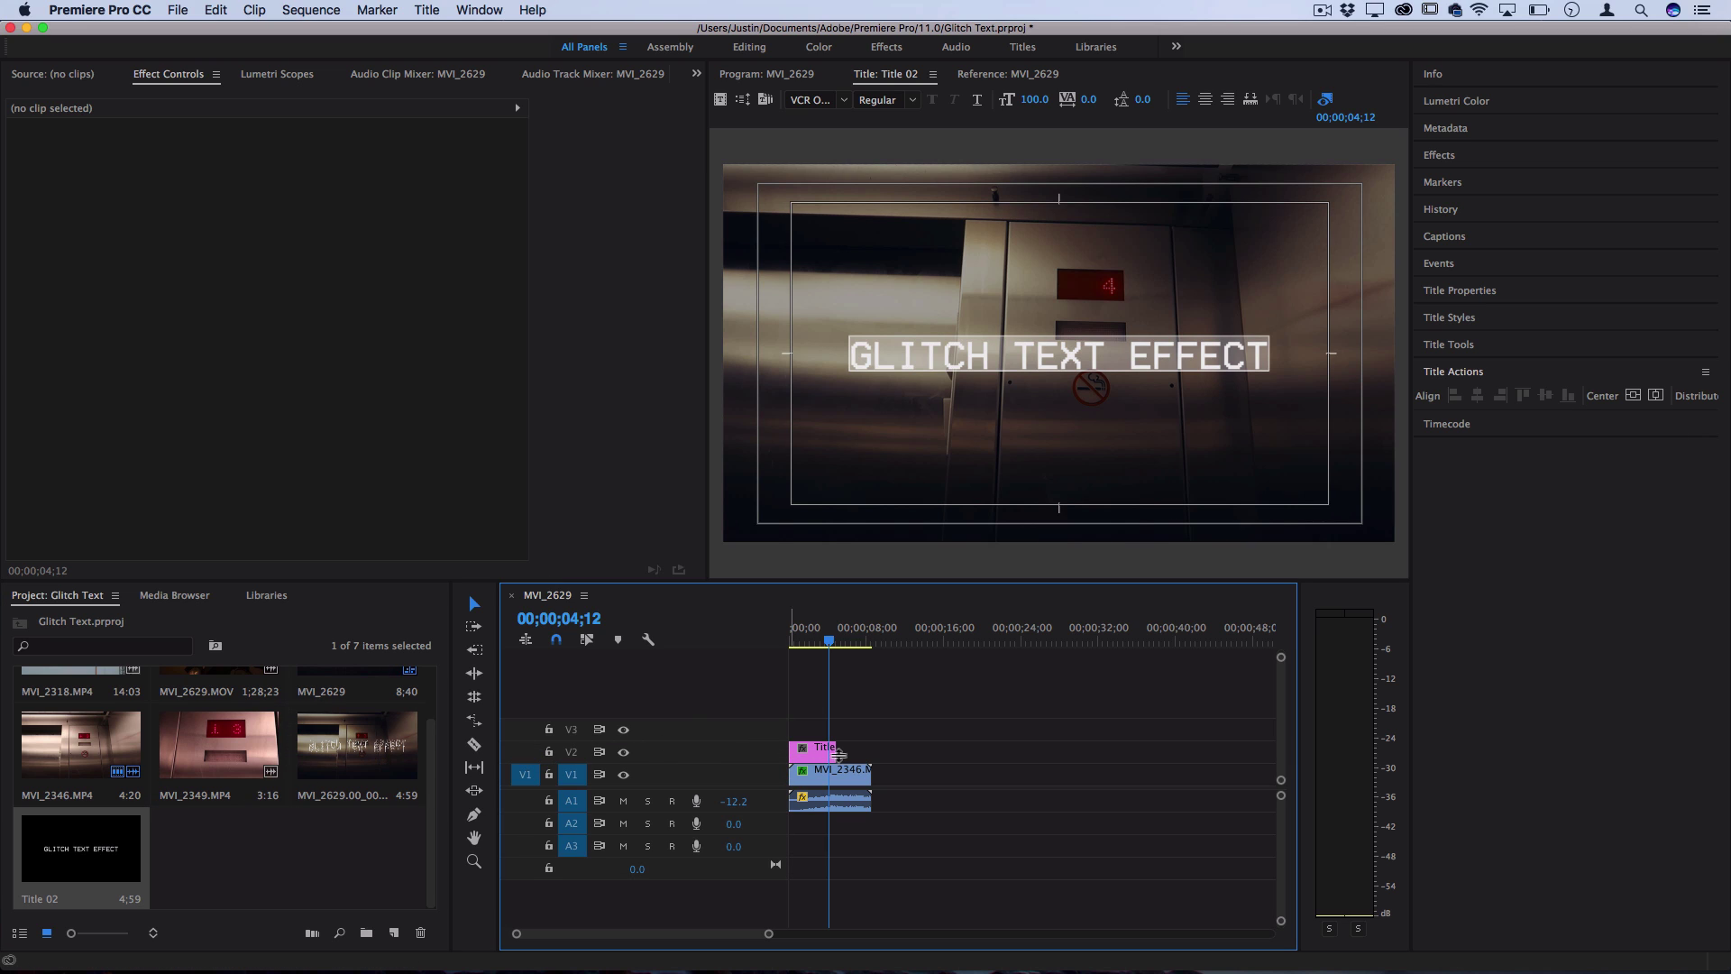
left_click_drag(836, 752, 866, 751)
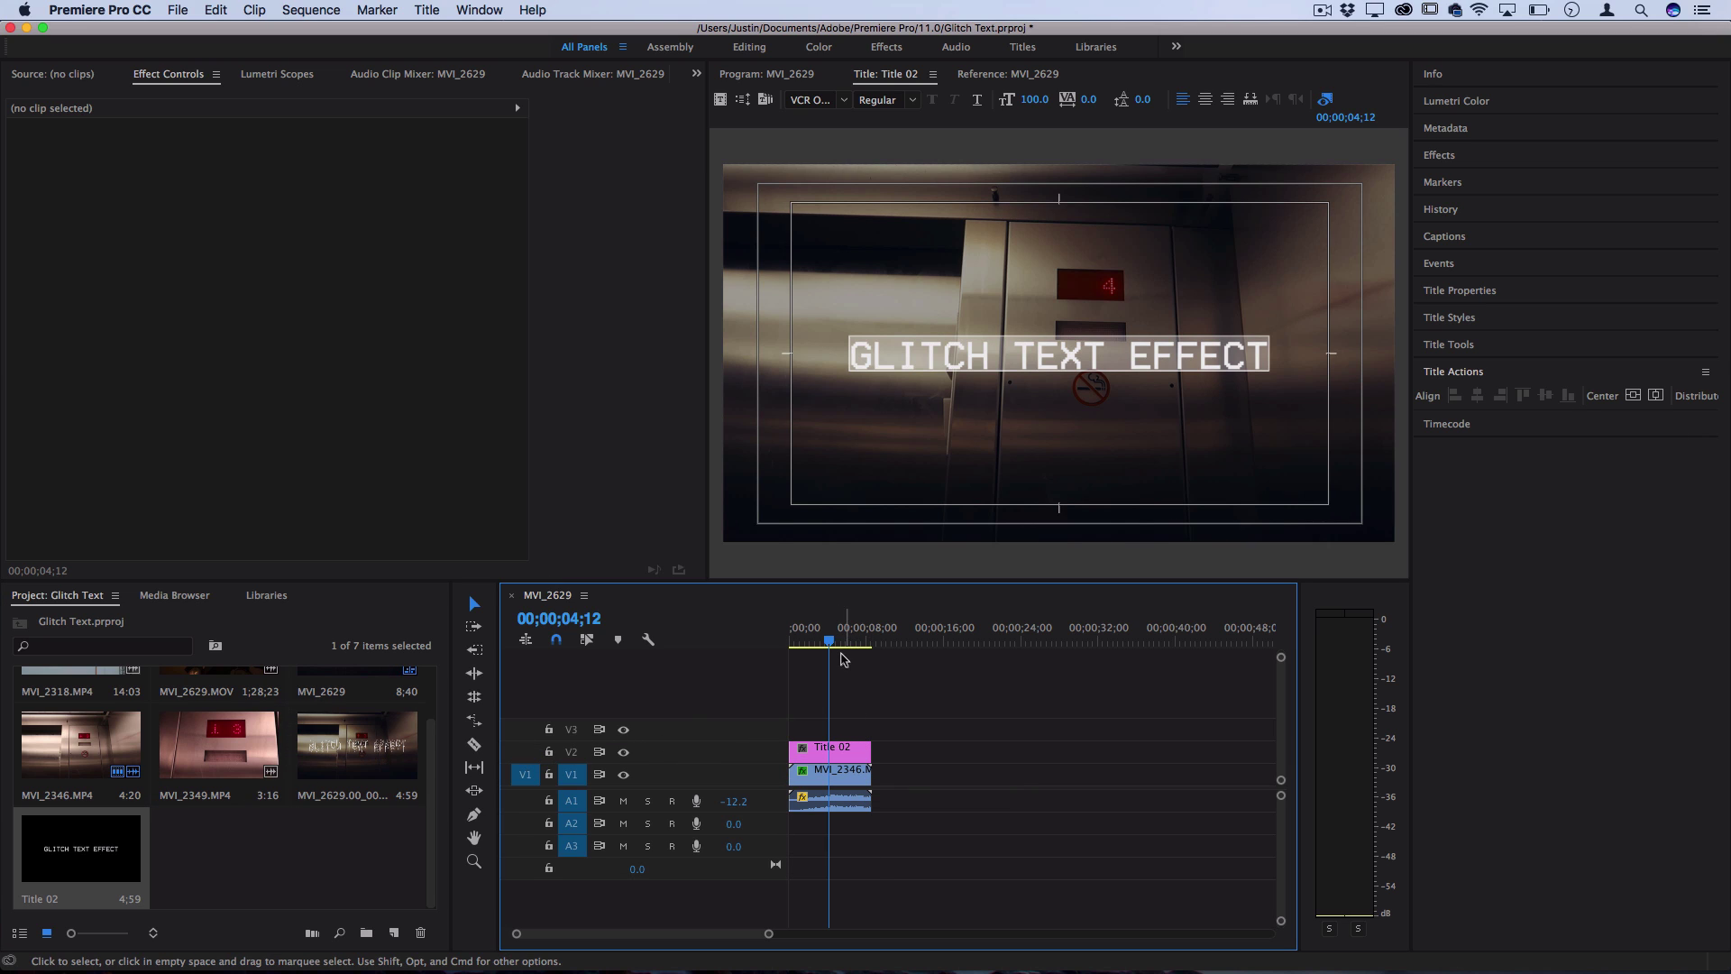
left_click_drag(835, 645, 823, 647)
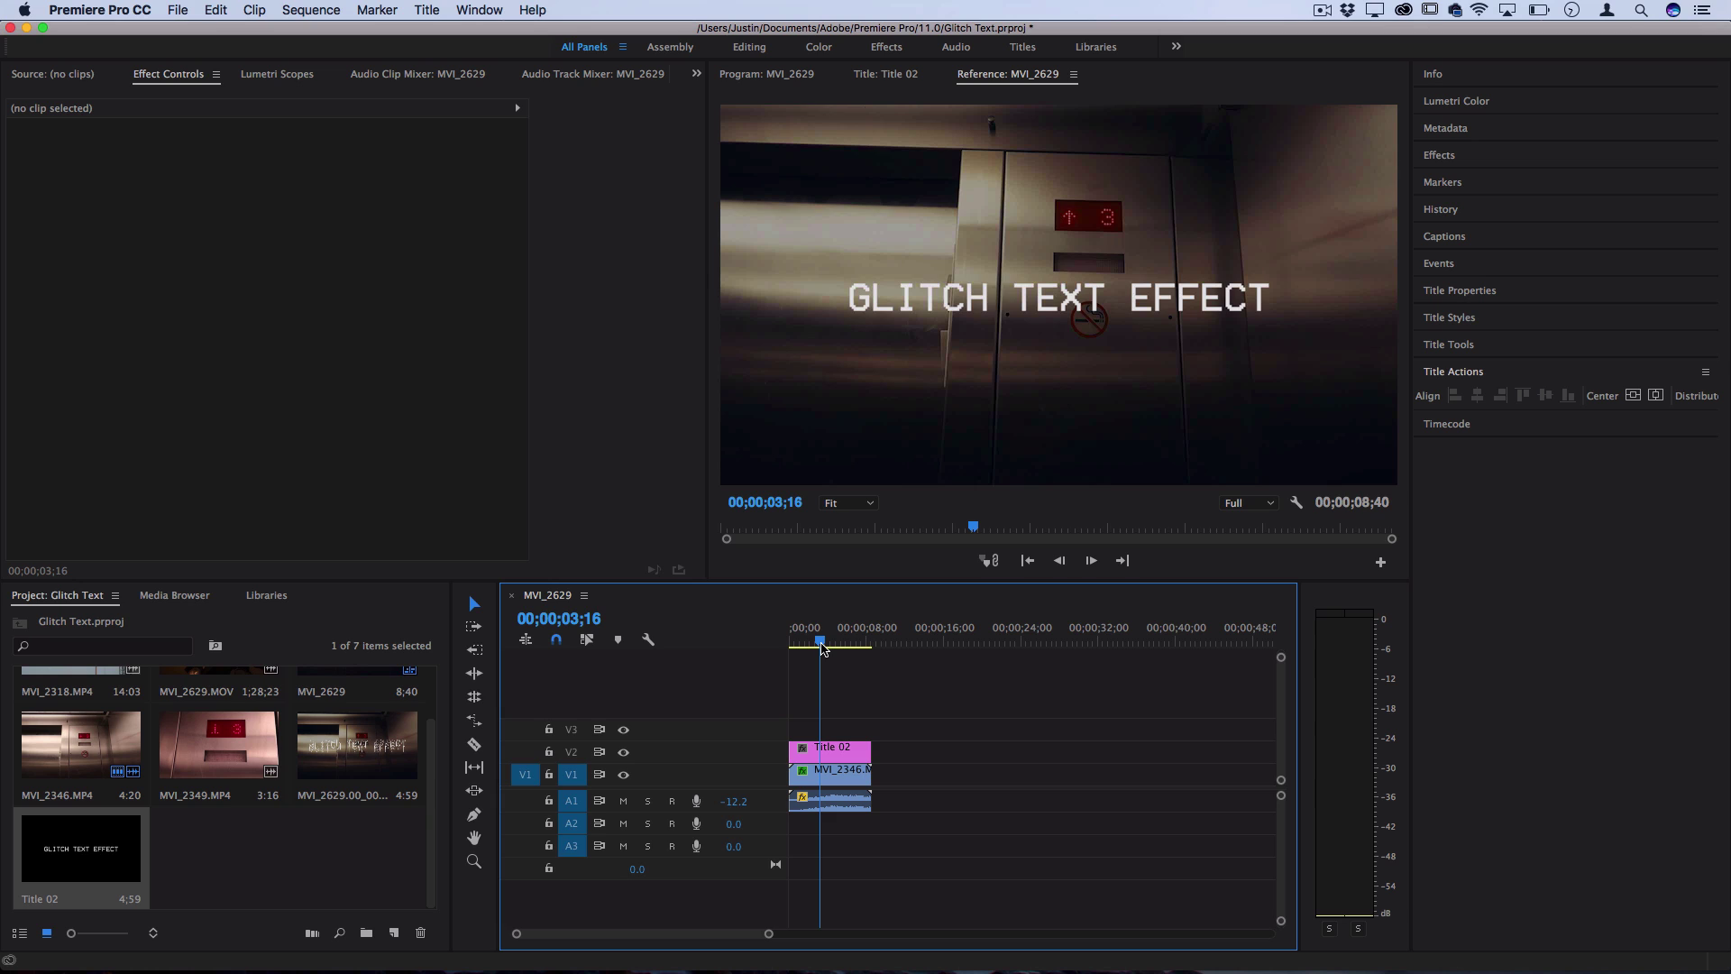
Step: Find Wave Warp in the Effects panel and apply it to the Title 02 clip on V2
left_click(1465, 157)
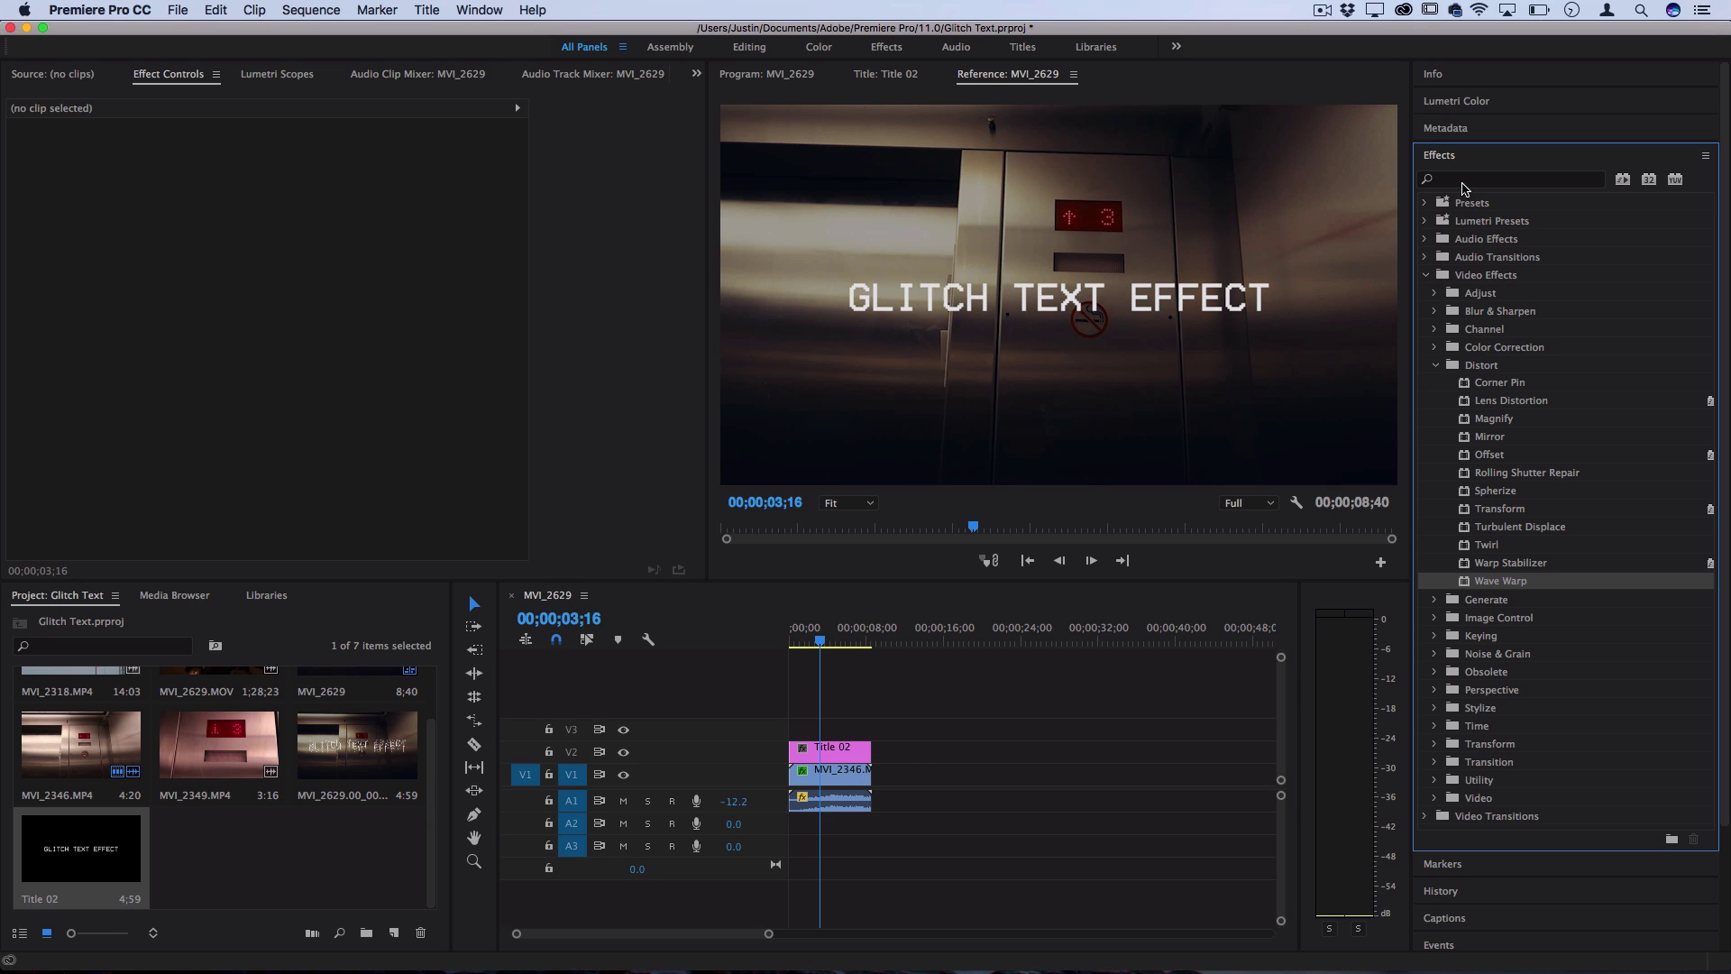
left_click(1461, 177)
type("wave warp")
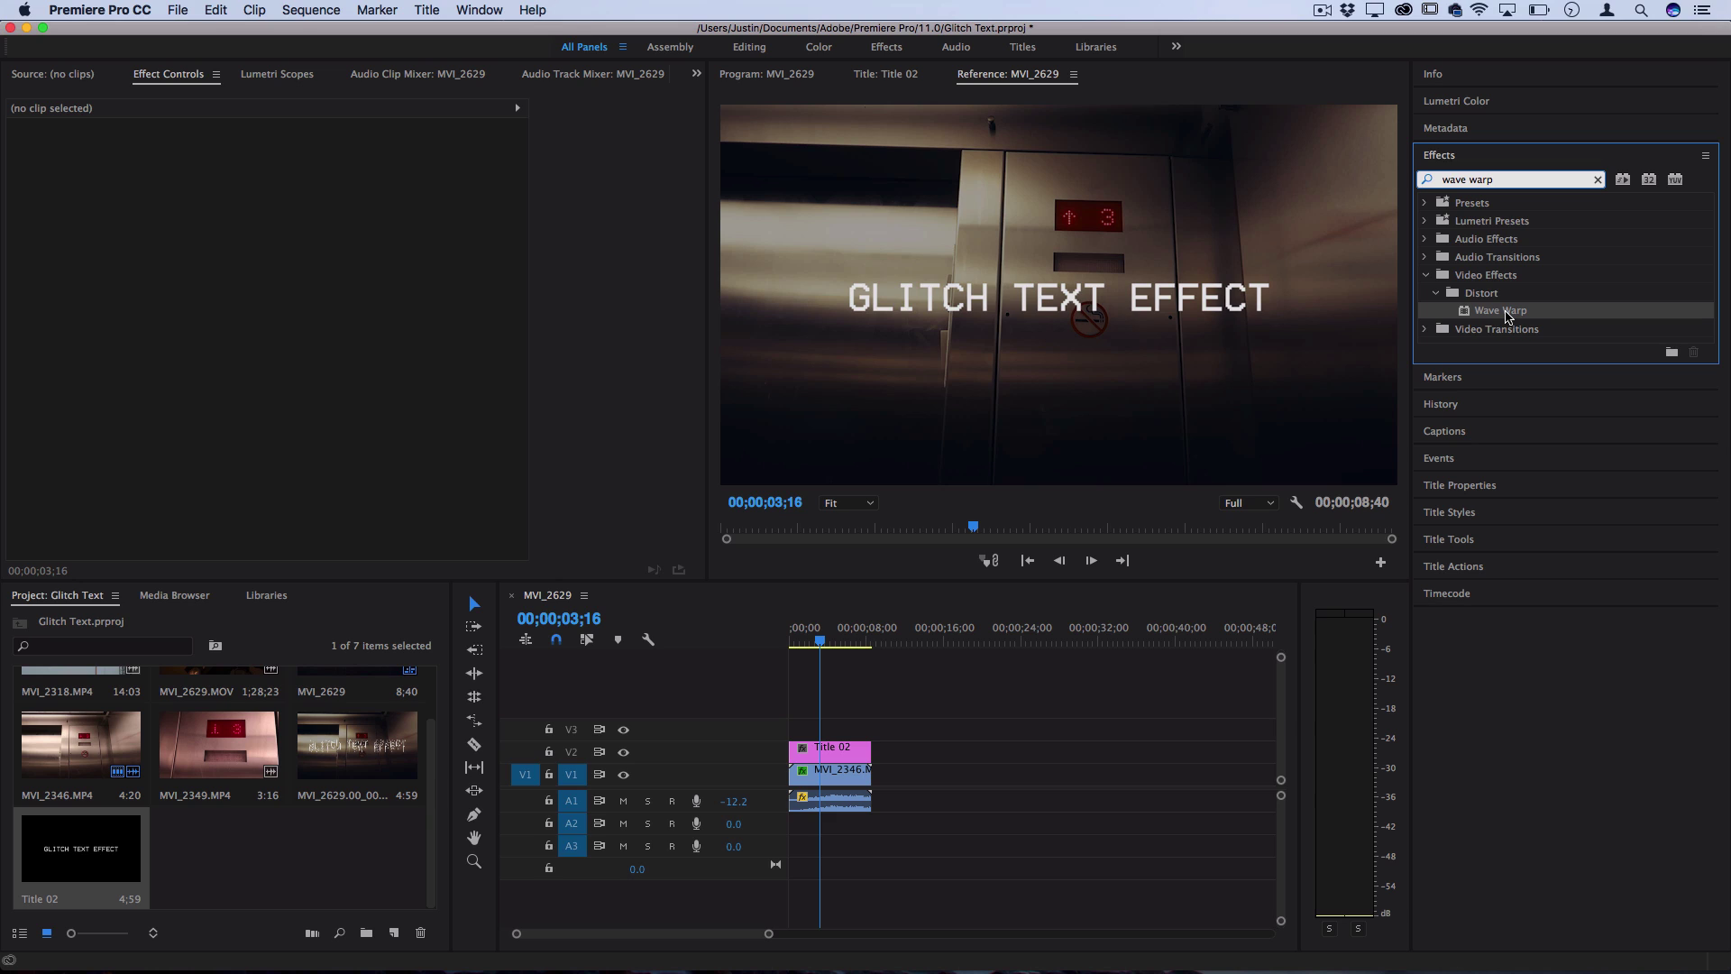
left_click_drag(1507, 316, 843, 747)
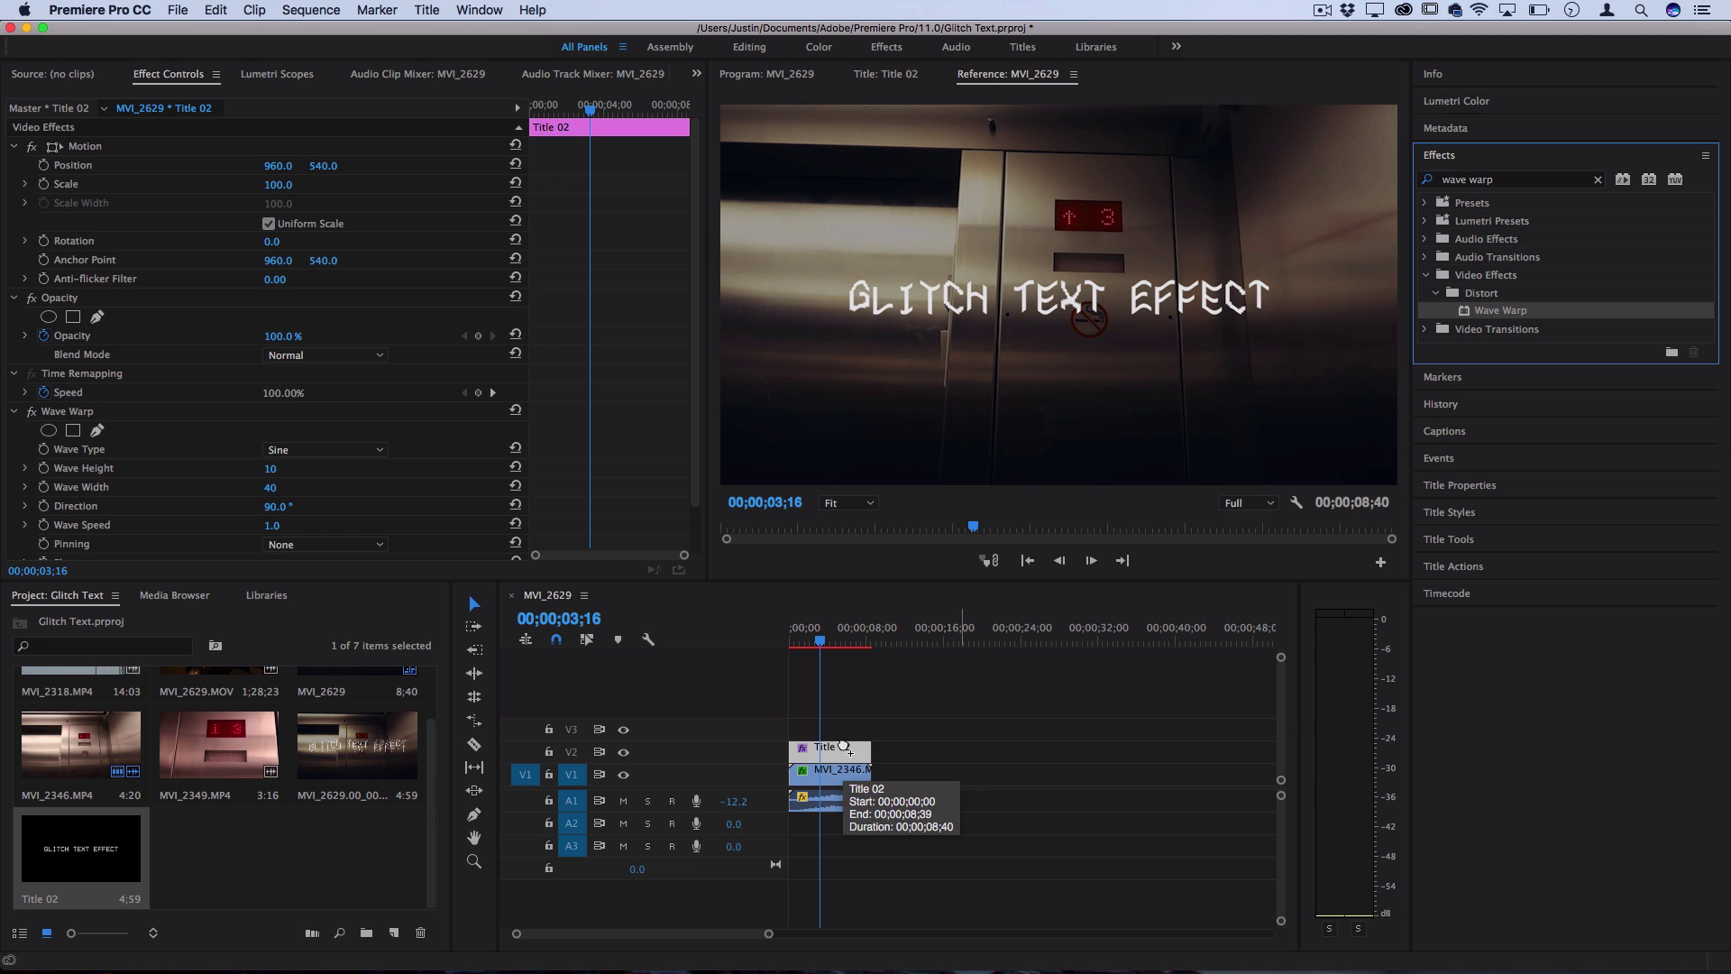
left_click(825, 642)
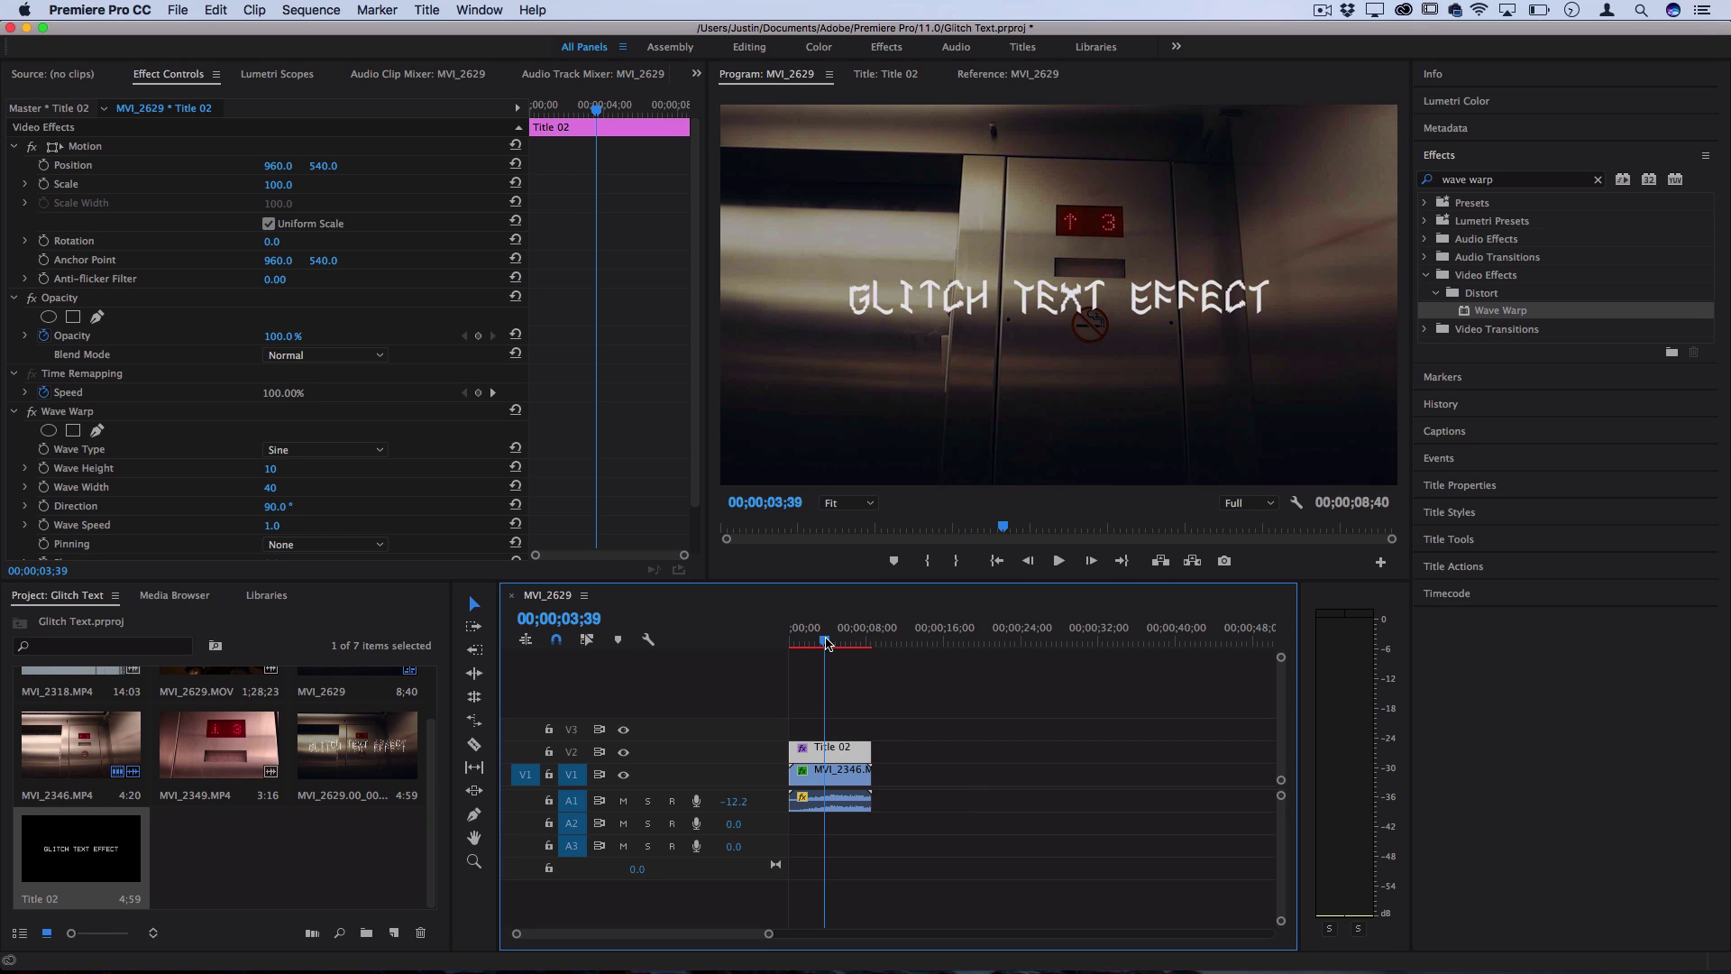
left_click_drag(811, 643, 818, 644)
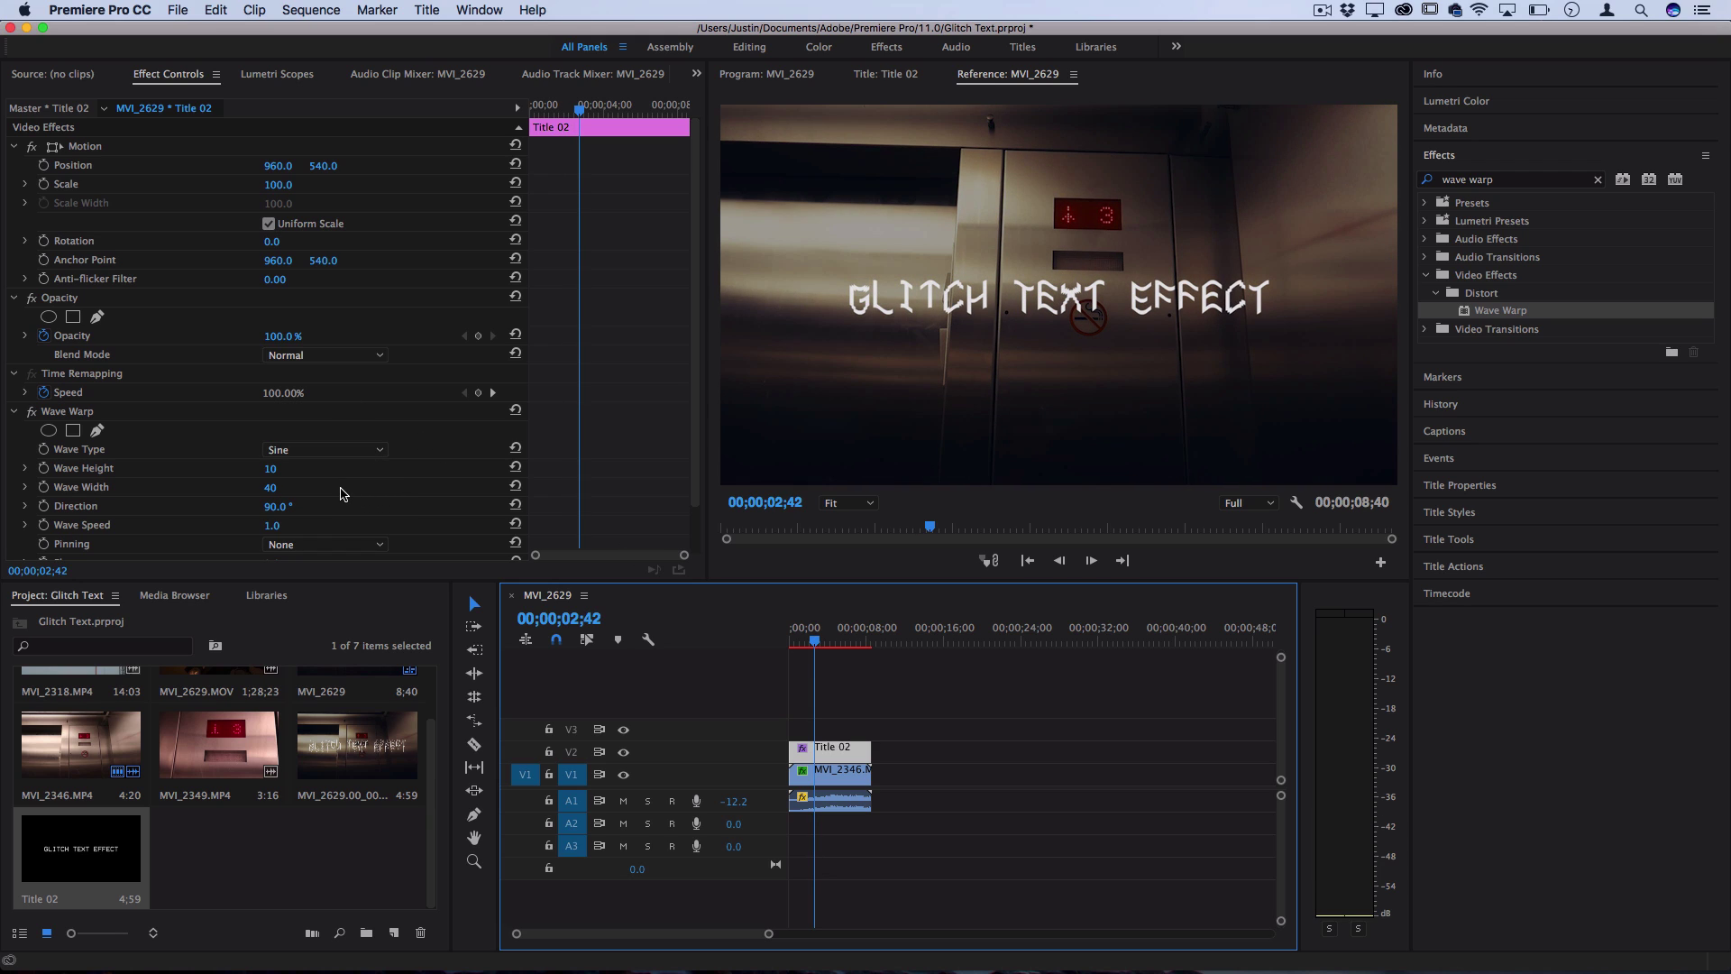
Step: Set Wave Warp's Wave Type to Noise, with Wave Height 30 and Wave Width 560
left_click(313, 450)
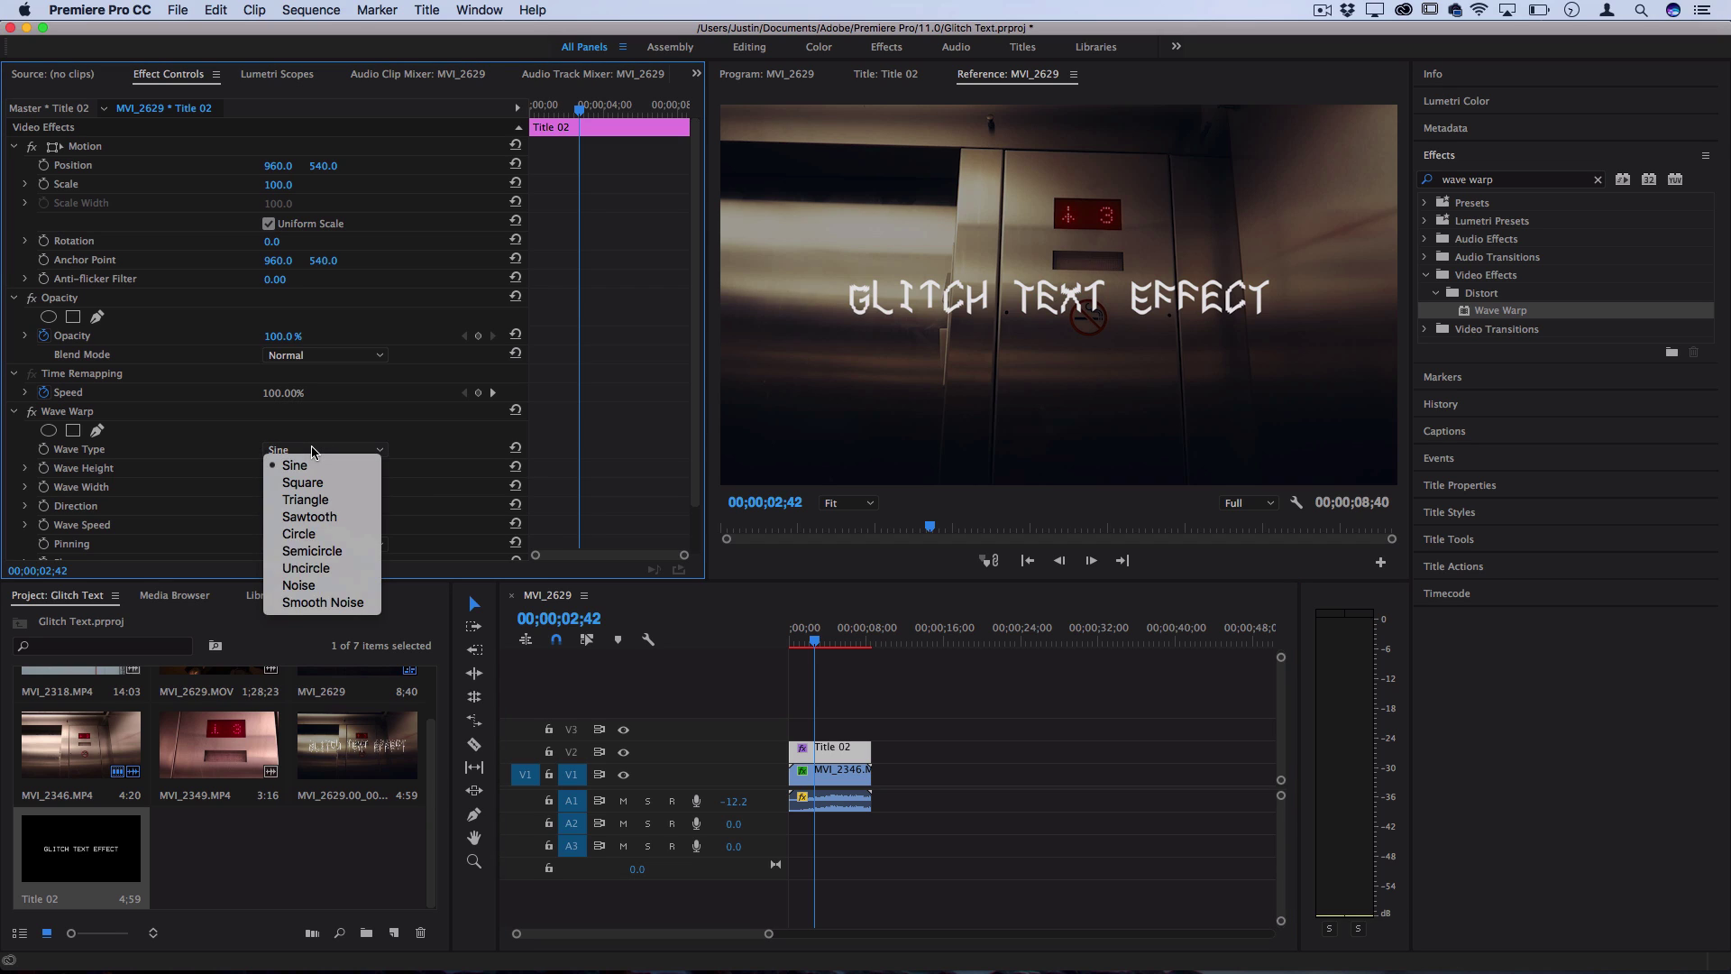
left_click(298, 585)
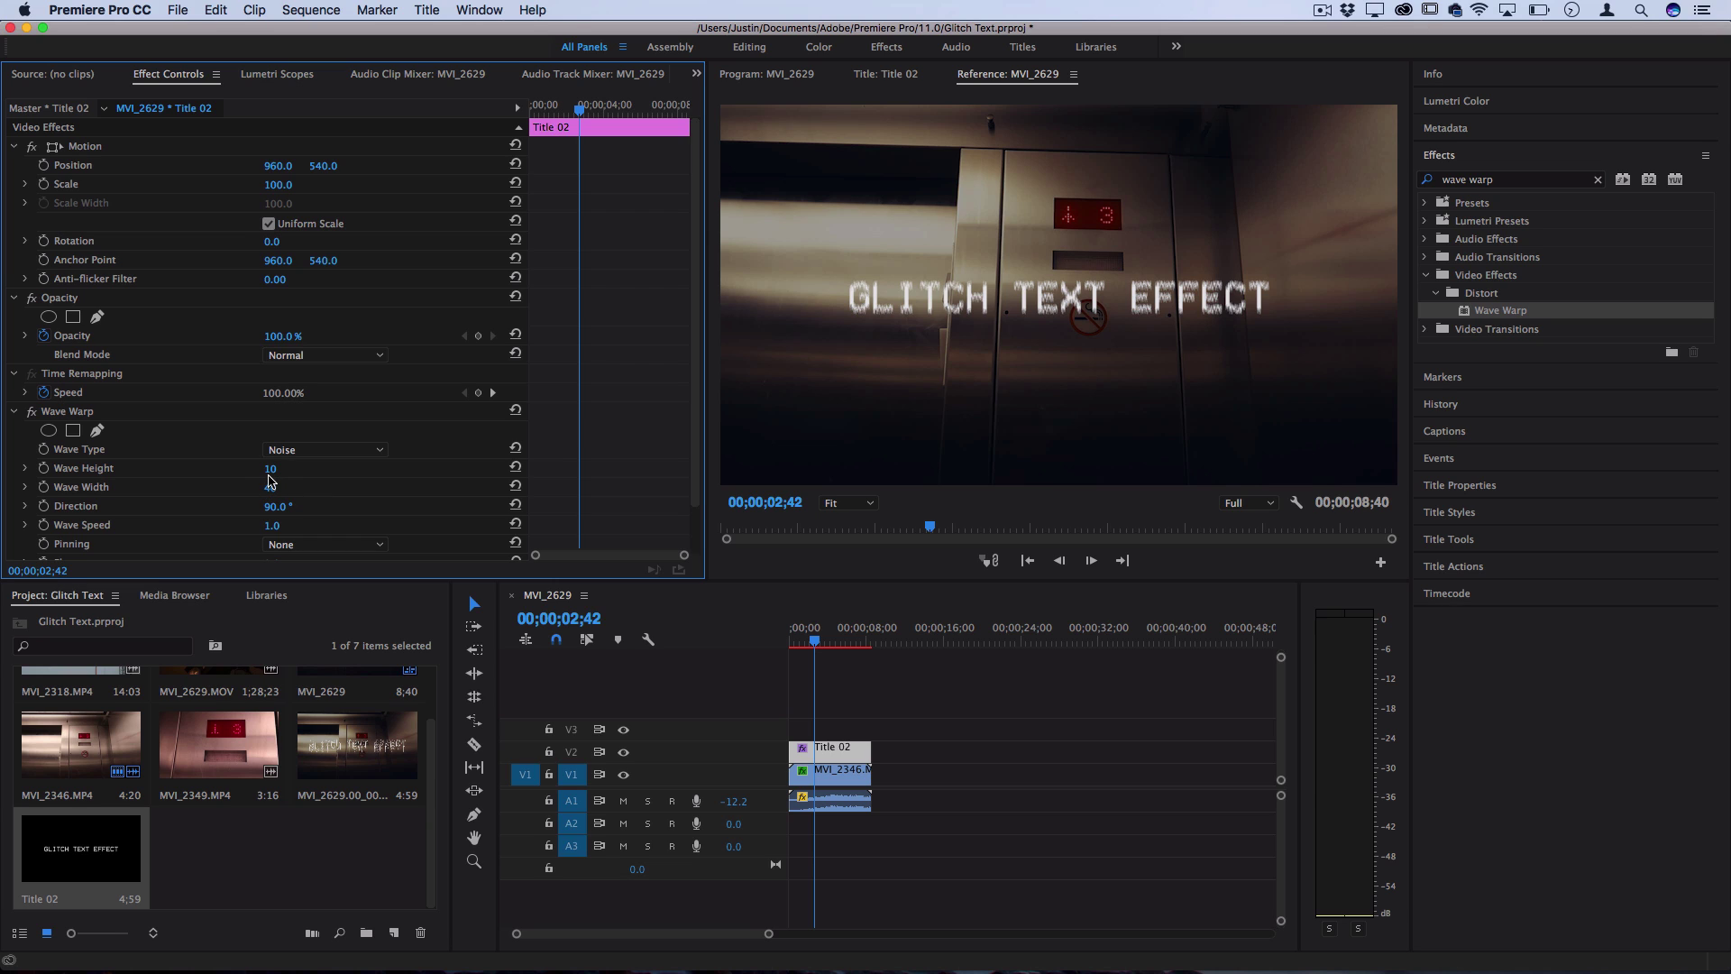
mouse_move(270, 468)
left_mouse_down()
mouse_move(377, 469)
mouse_move(286, 470)
left_mouse_up()
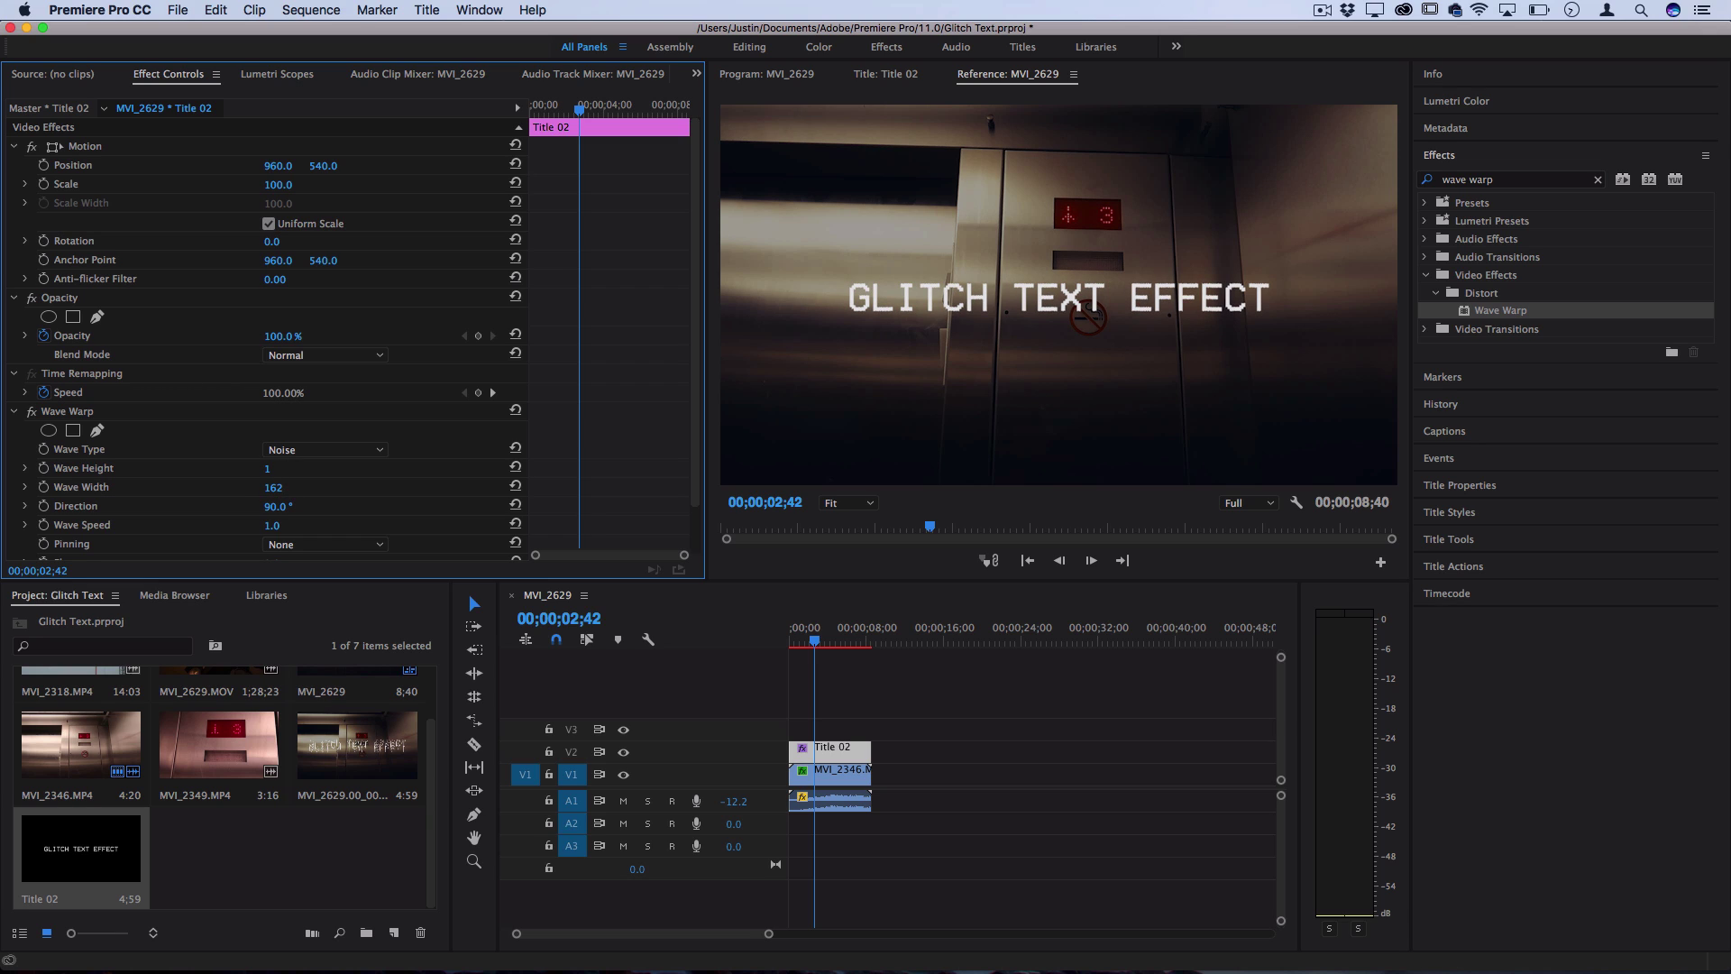
mouse_move(268, 469)
left_mouse_down()
mouse_move(325, 469)
mouse_move(289, 486)
mouse_move(397, 487)
left_mouse_up()
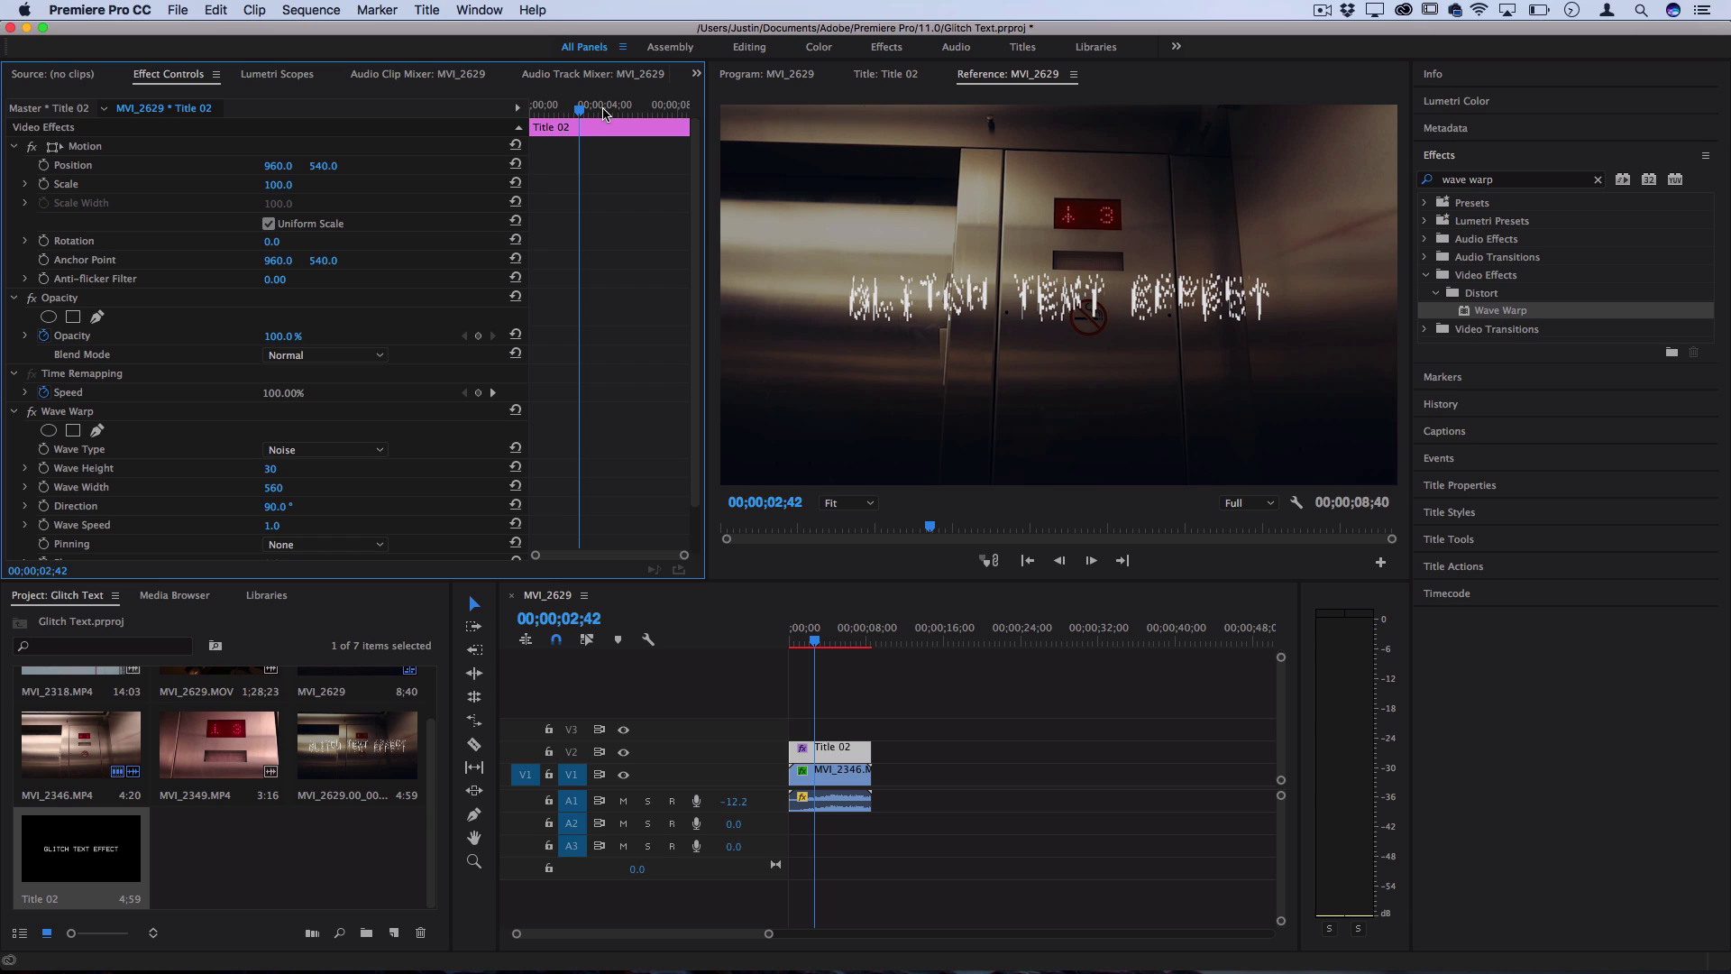
left_click_drag(603, 112, 622, 112)
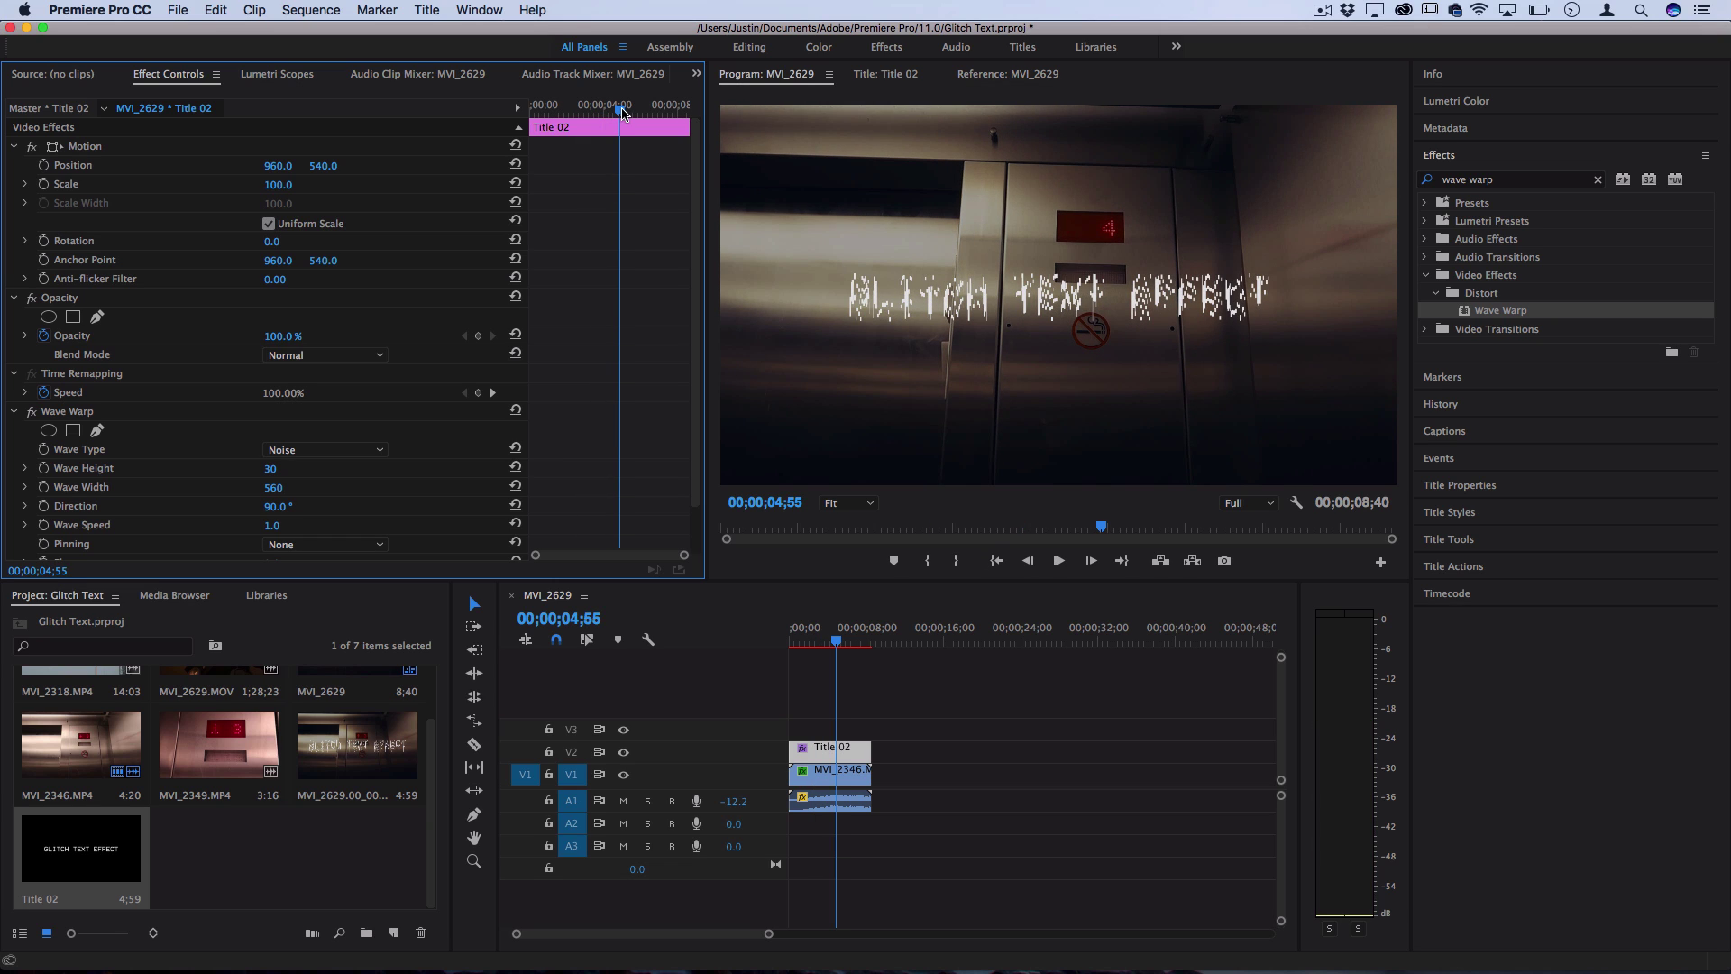
Step: Keyframe Wave Height at 0, then raise it to 818 at 00;00;05;42
left_click(272, 467)
type("0")
key("Return")
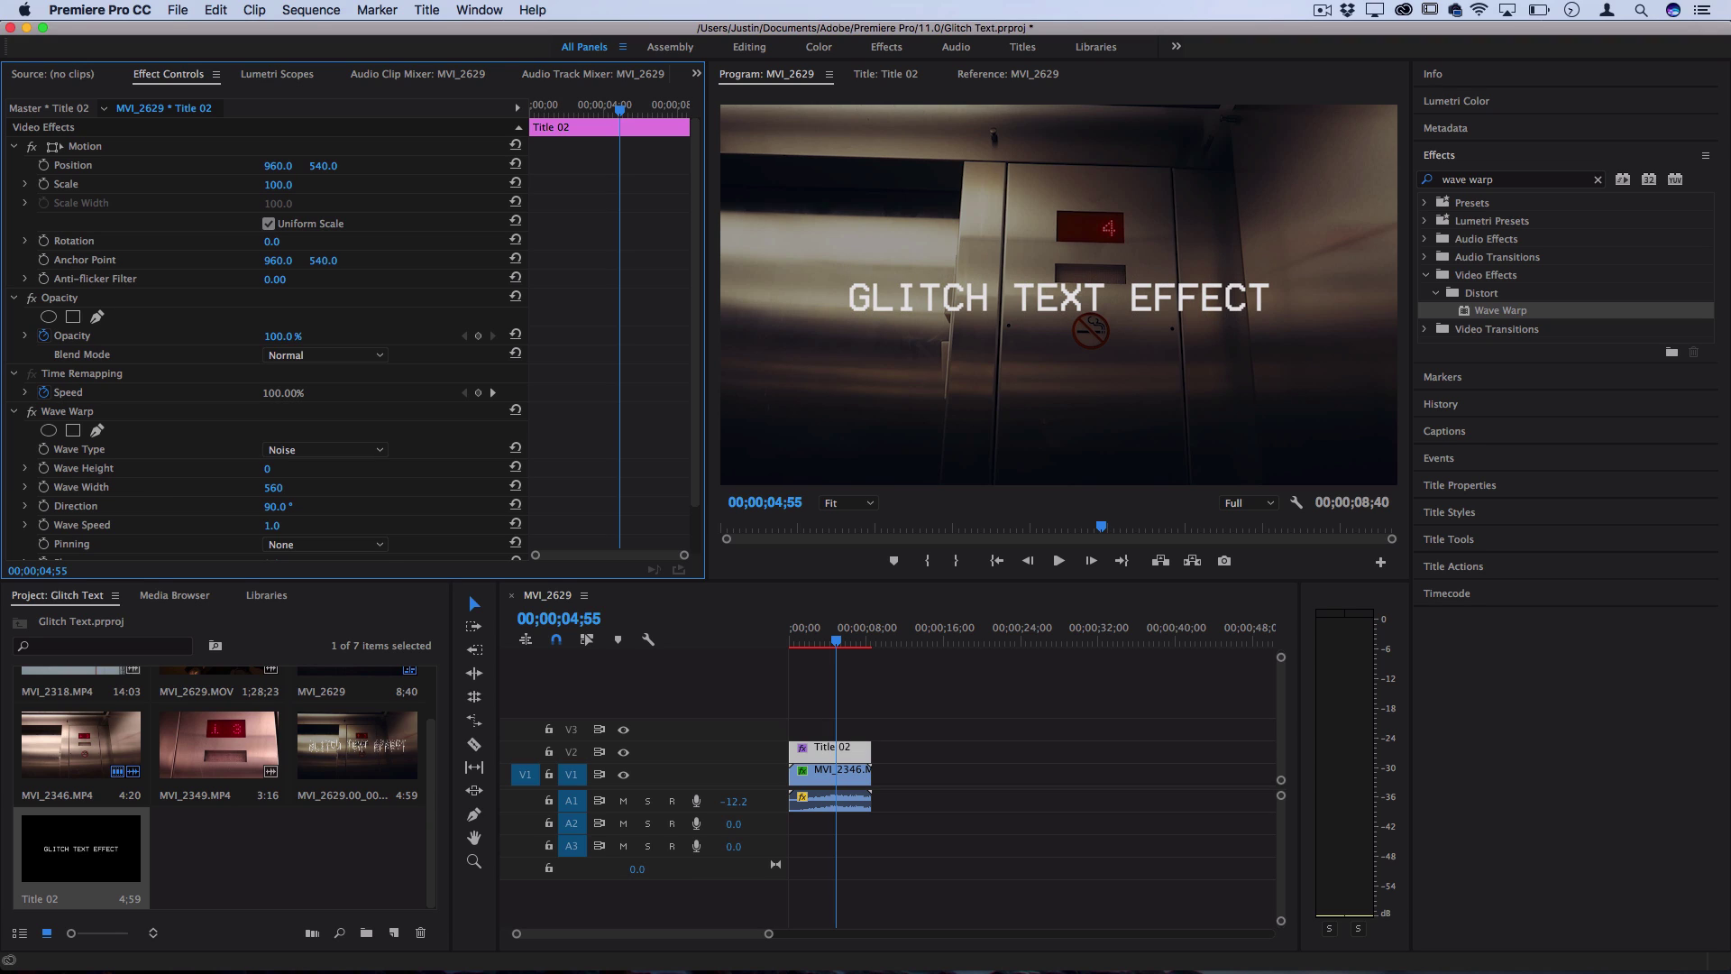
left_click(43, 468)
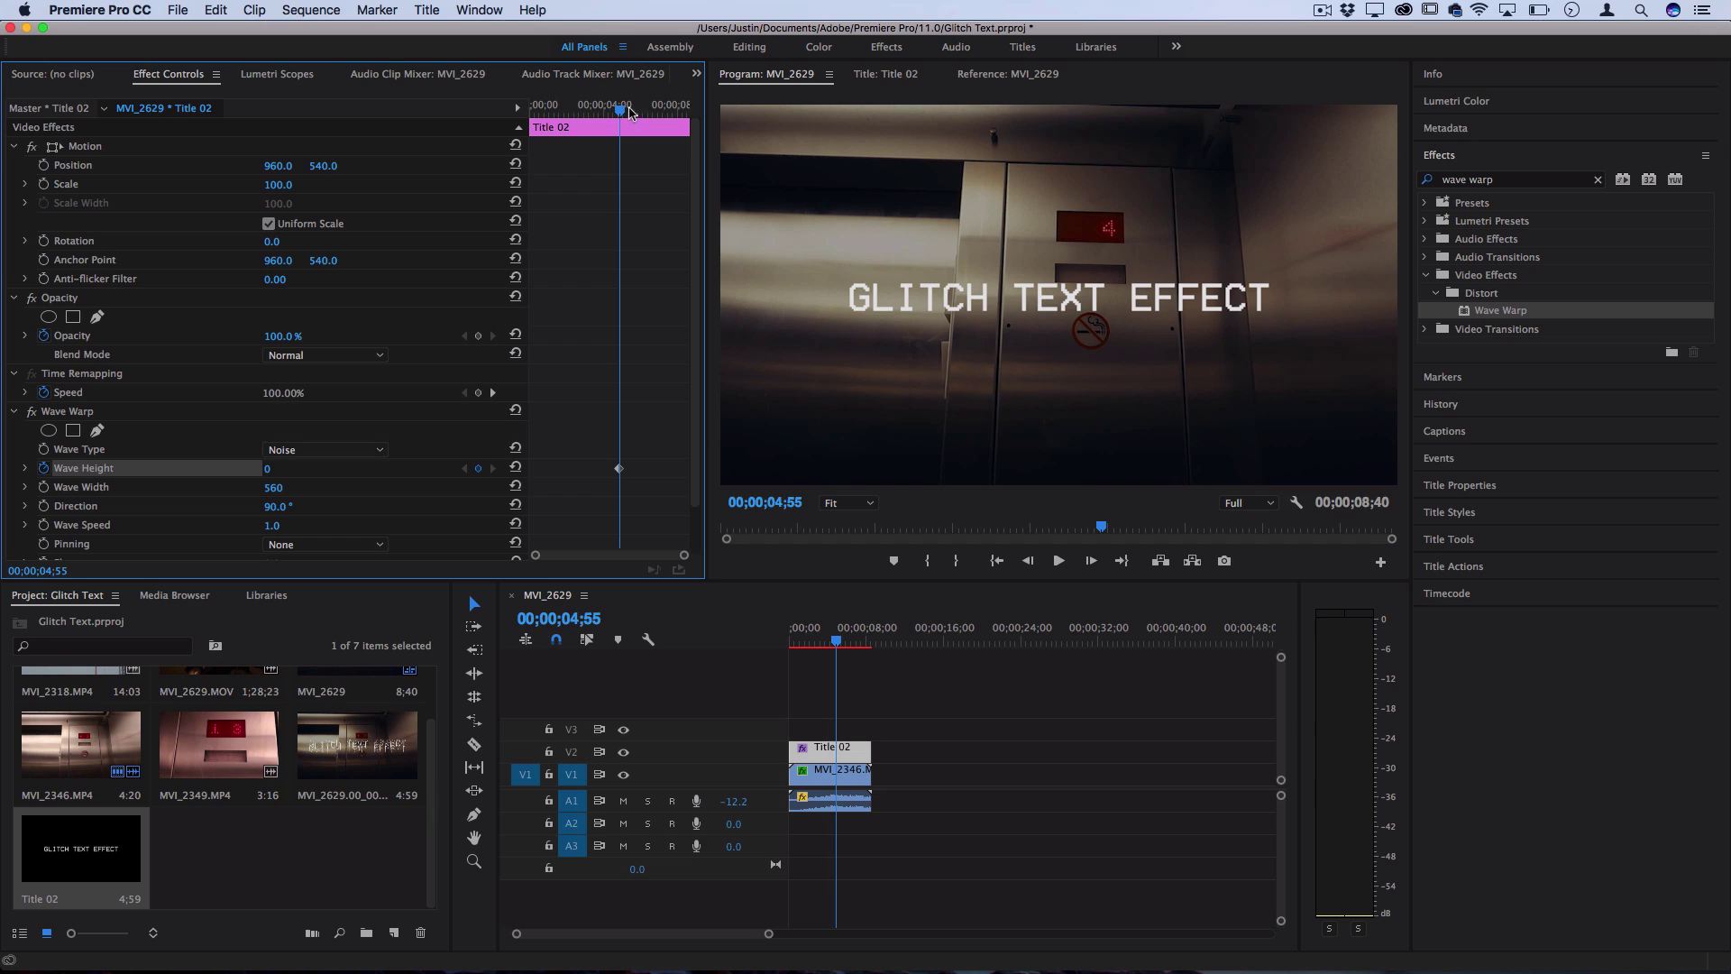
left_click_drag(630, 111, 637, 112)
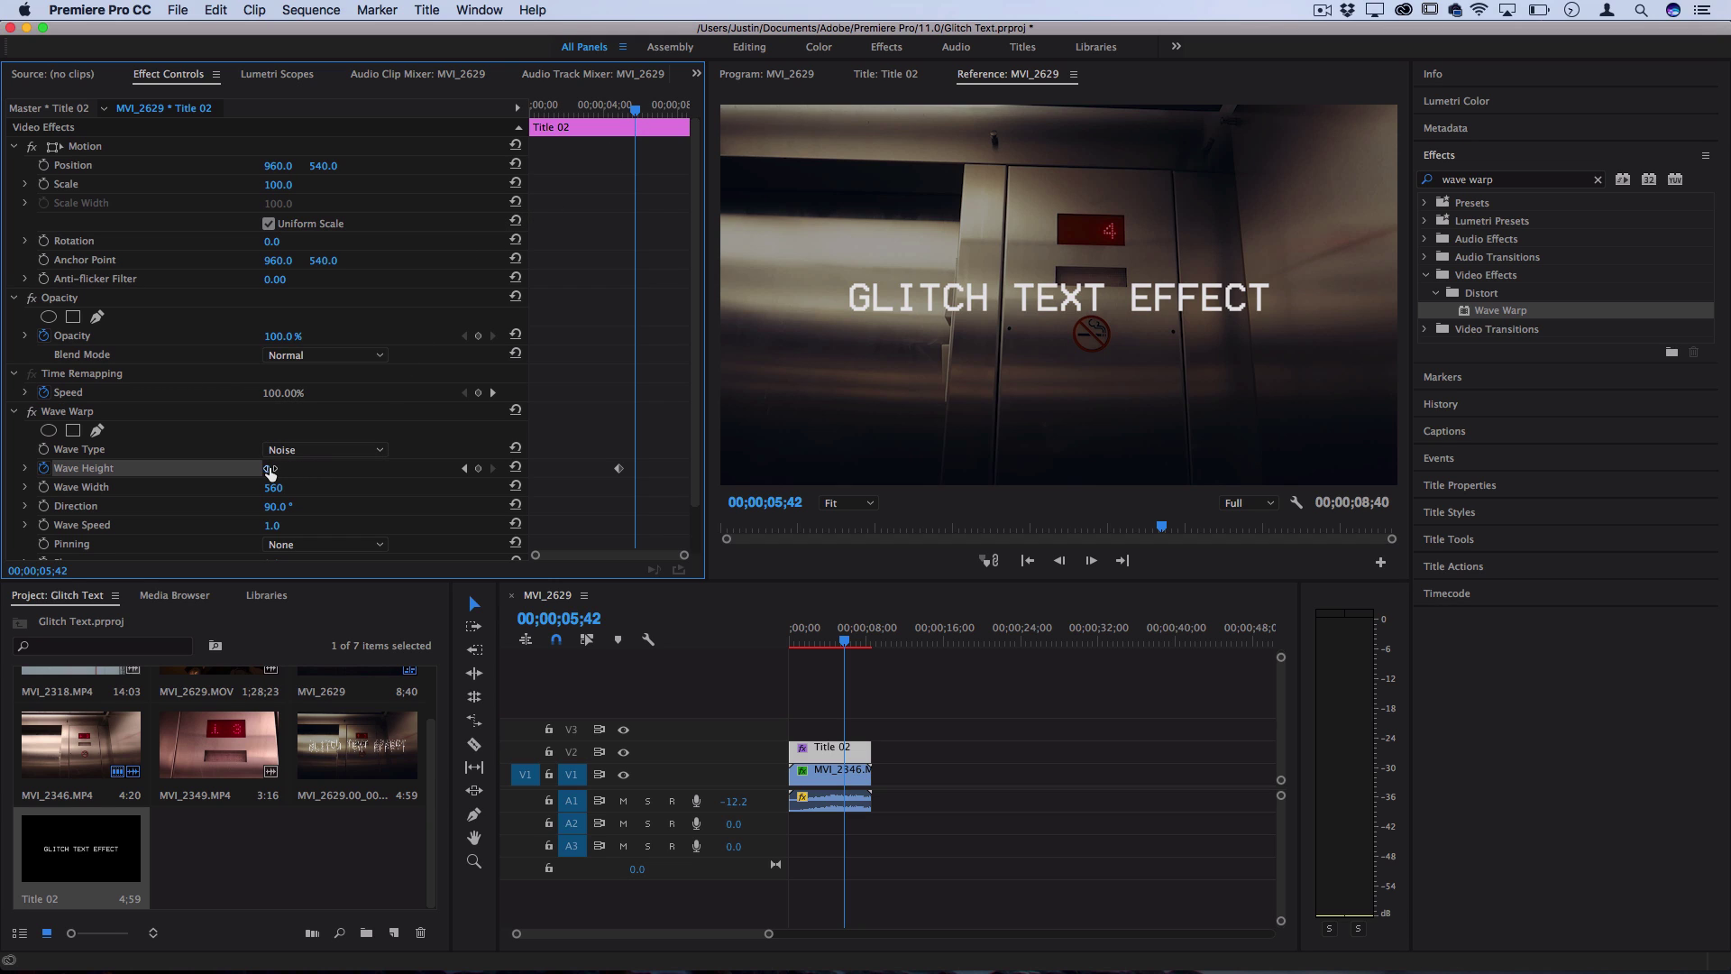
mouse_move(265, 469)
left_mouse_down()
mouse_move(351, 469)
mouse_move(258, 477)
mouse_move(286, 469)
left_mouse_up()
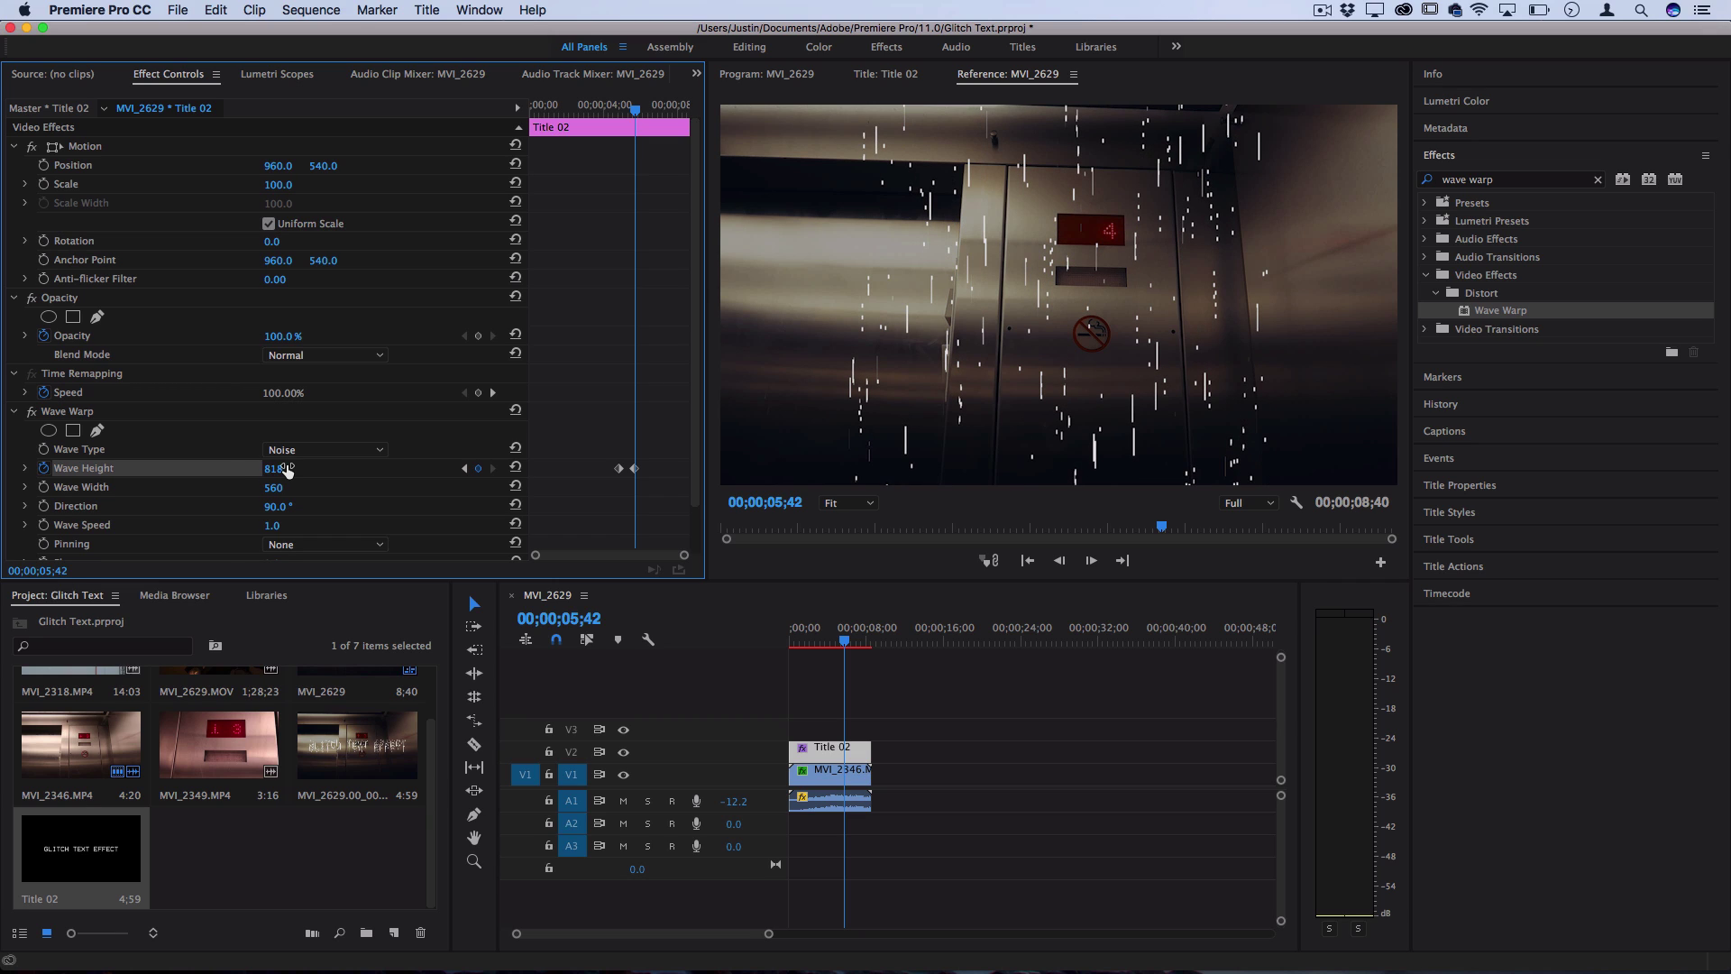
left_click(620, 110)
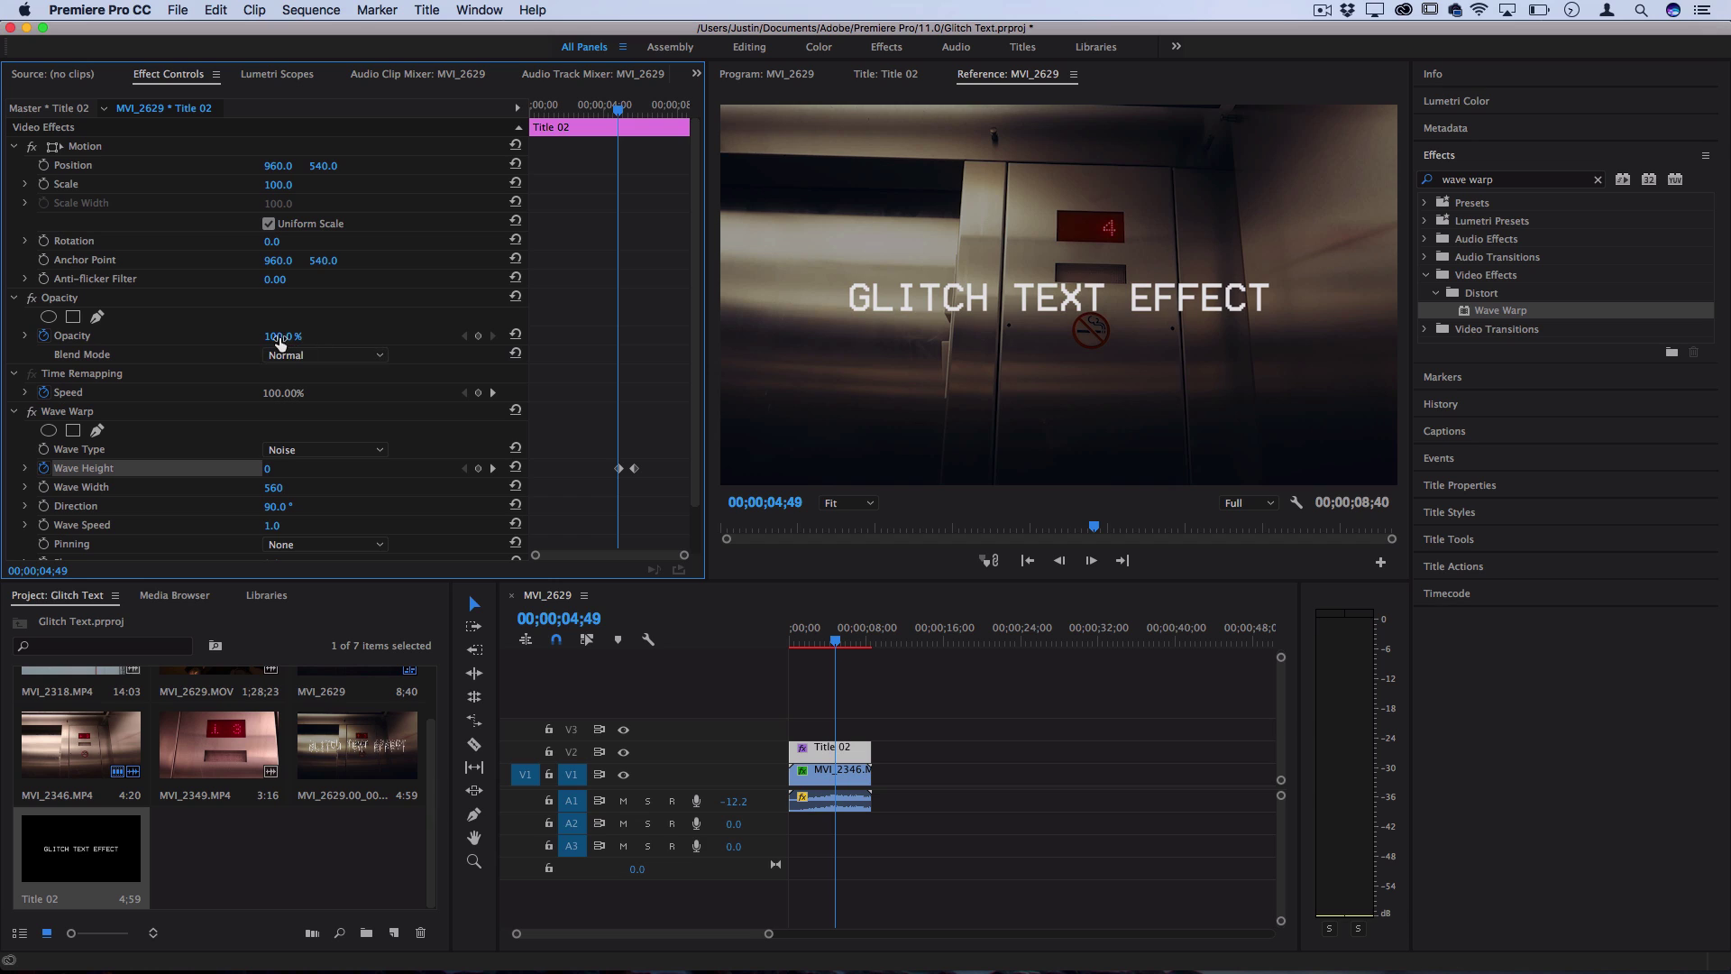
Step: Keyframe Opacity at 100% on the first Wave Height keyframe and 0% on the second
left_click_drag(279, 341, 281, 341)
left_click(636, 108)
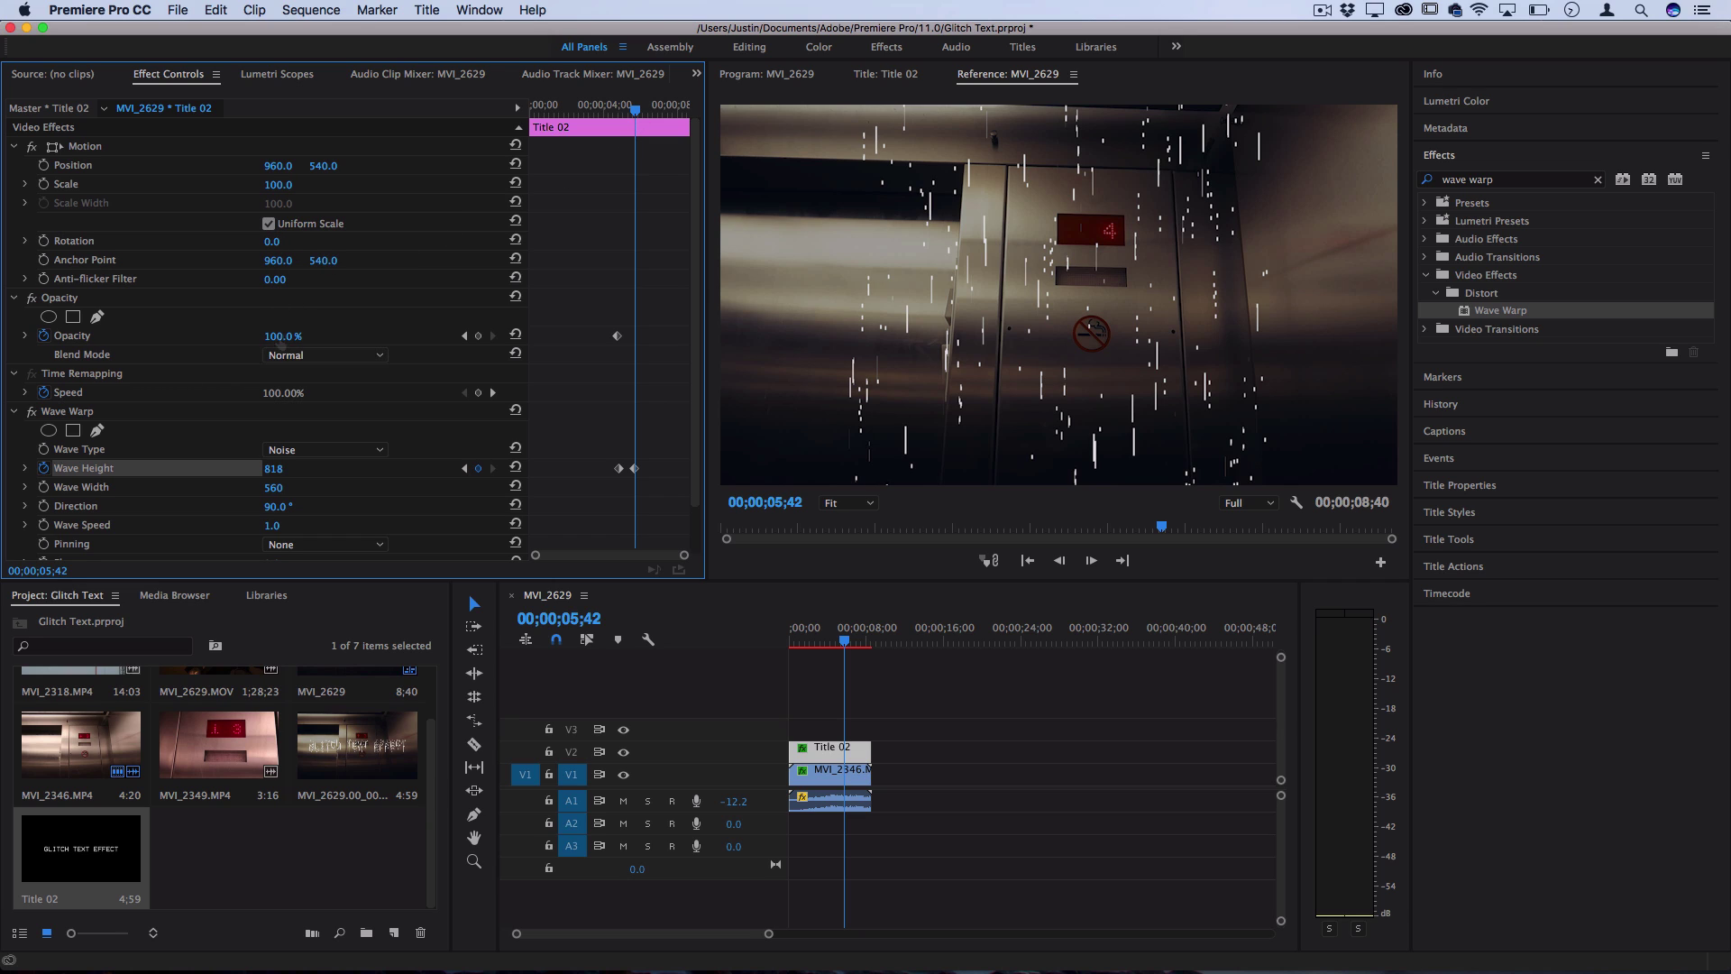
left_click_drag(280, 335, 261, 335)
left_click(620, 108)
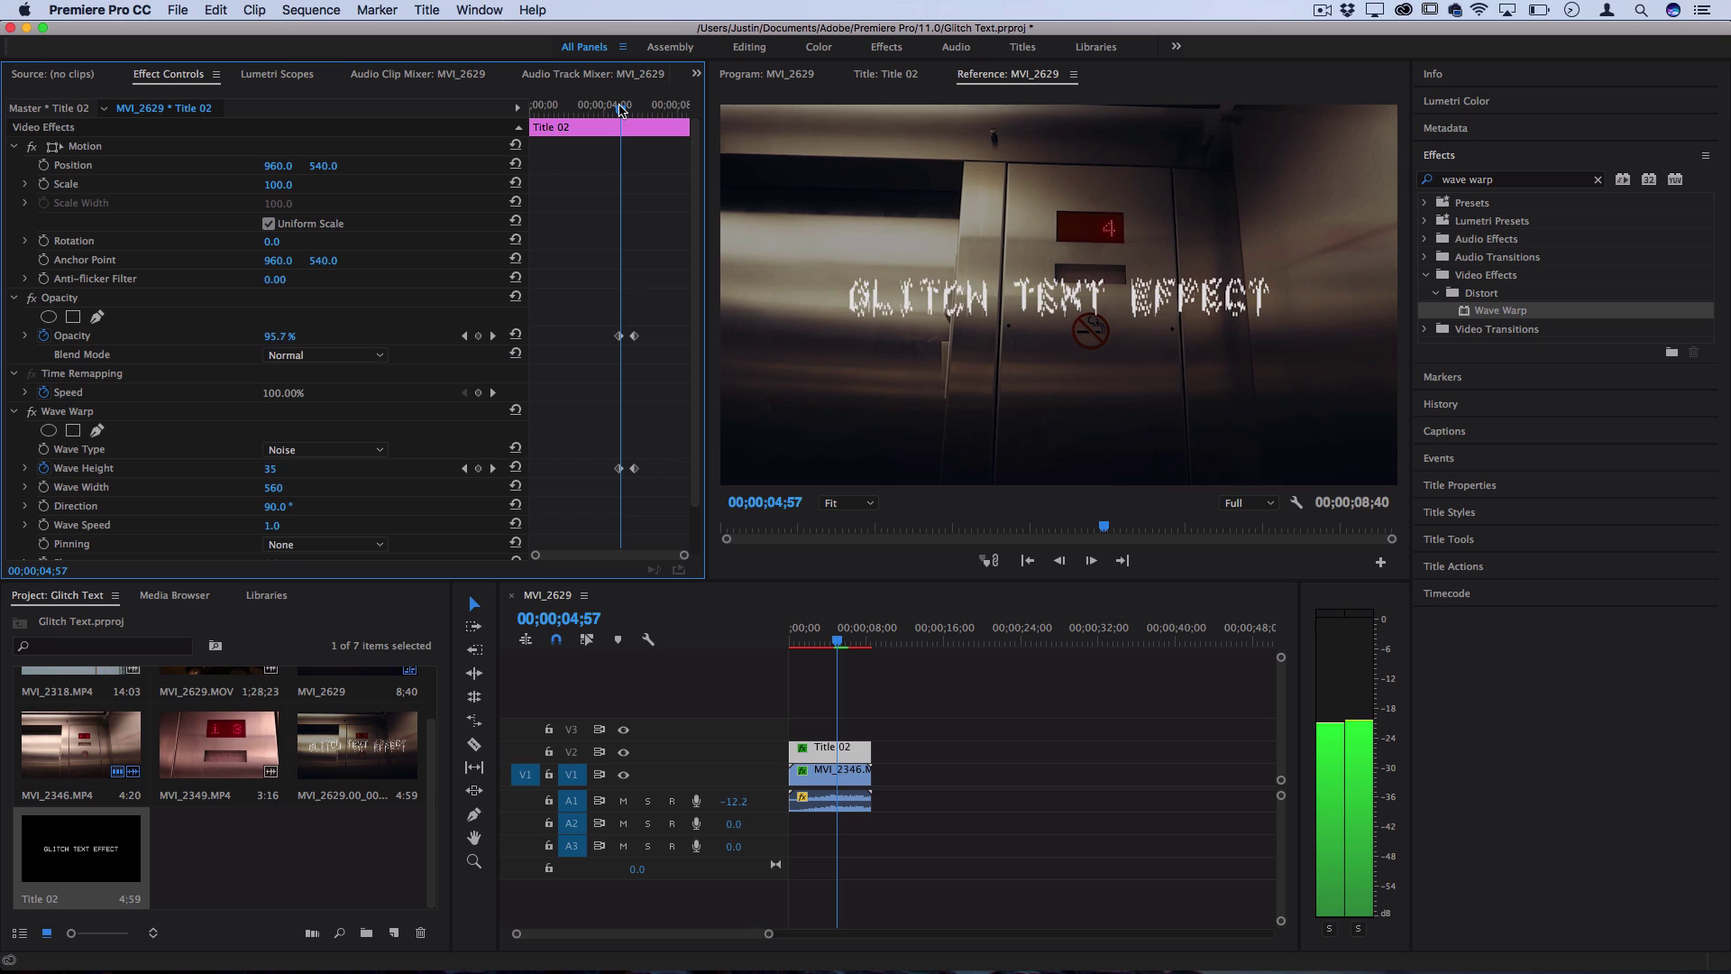
left_click_drag(620, 108, 622, 108)
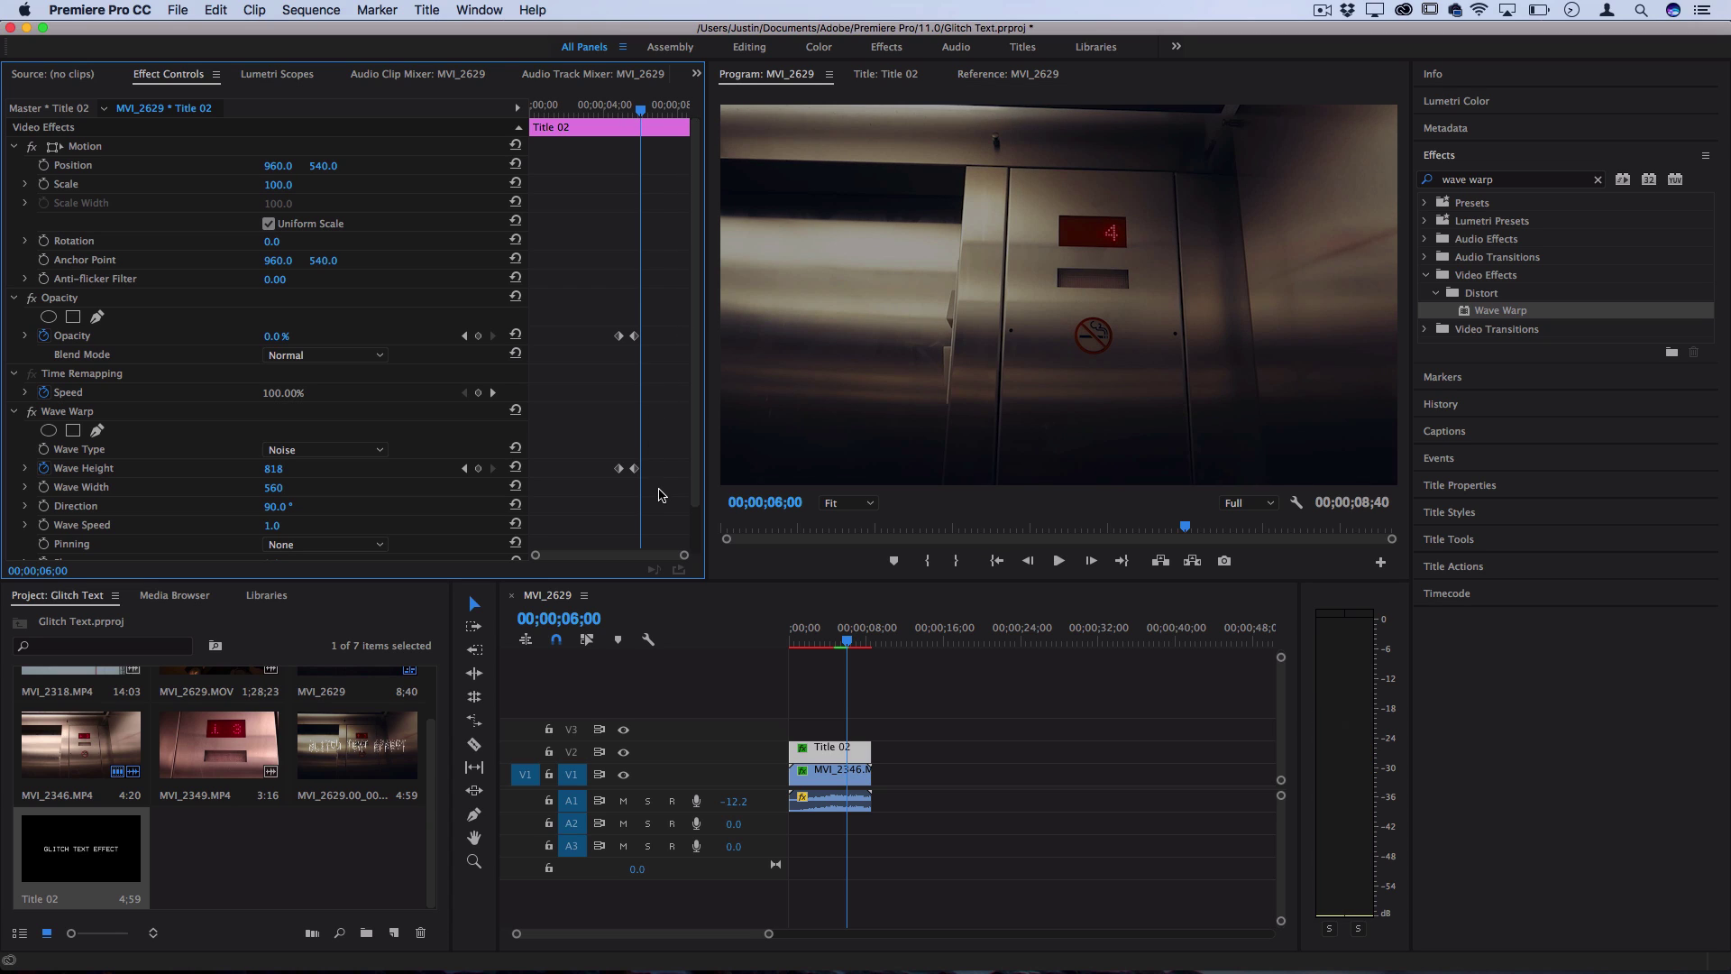
left_click(537, 110)
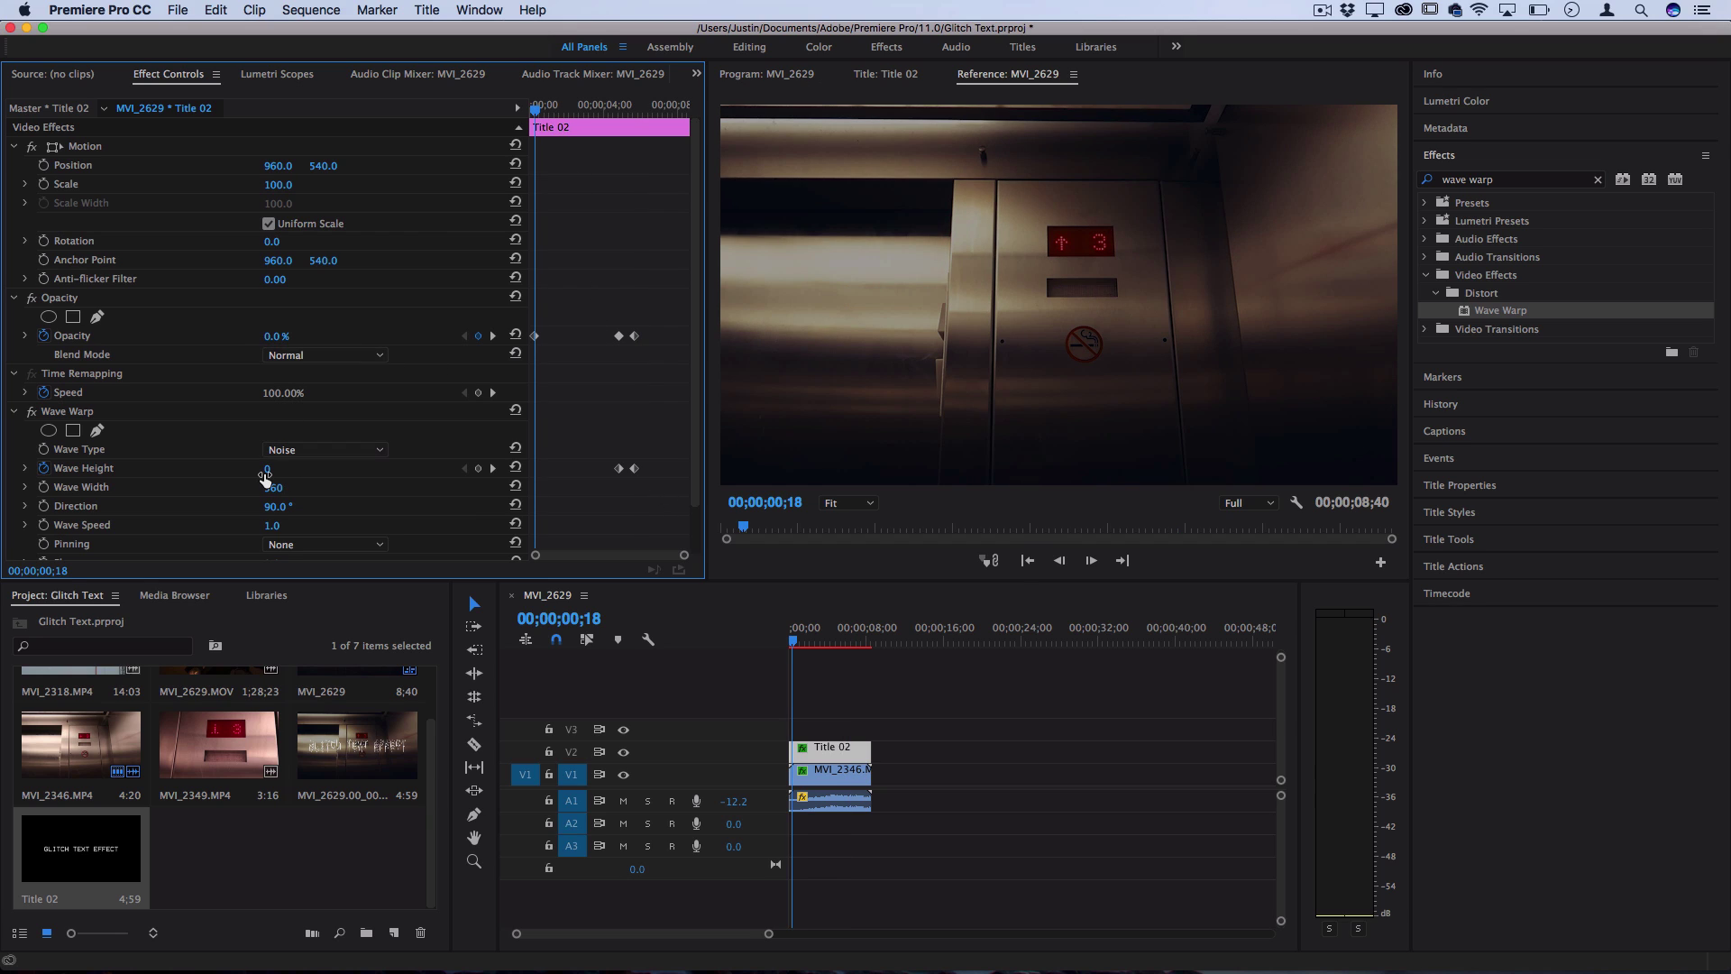
Step: Set Wave Height to -937 near the start, then keyframe Opacity 100% and Wave Height 0 at 01;07
left_click_drag(268, 468, 840, 153)
left_click_drag(545, 116, 550, 116)
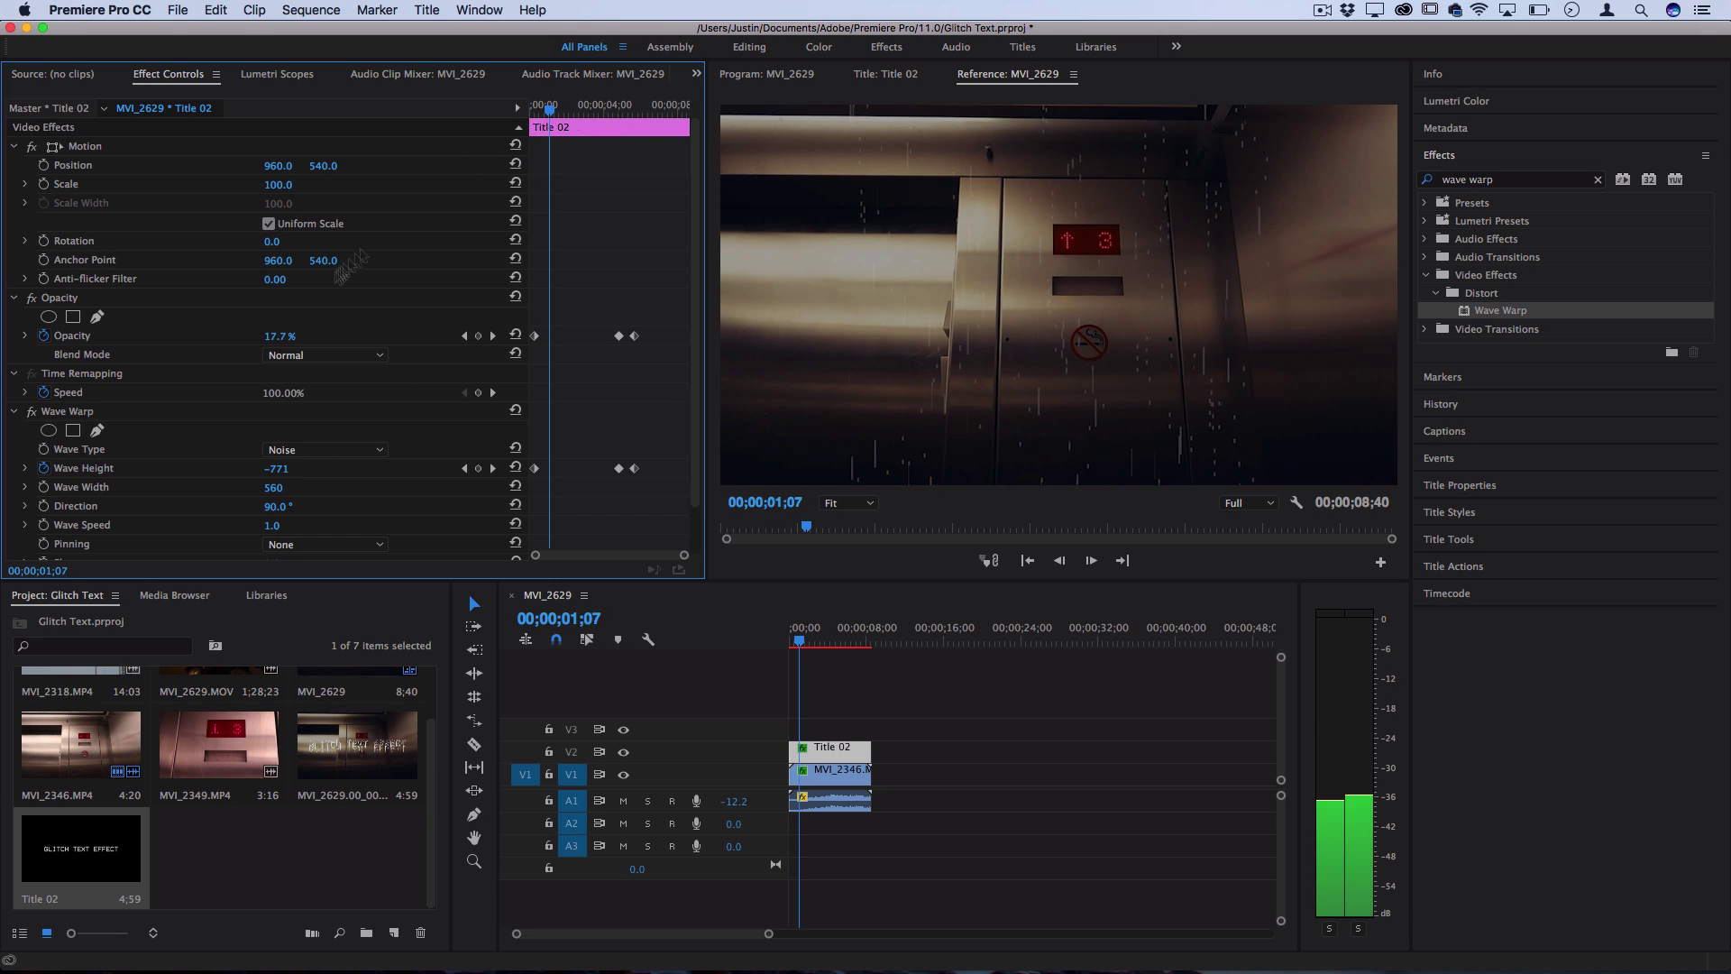
left_click(286, 335)
type("100")
key("Return")
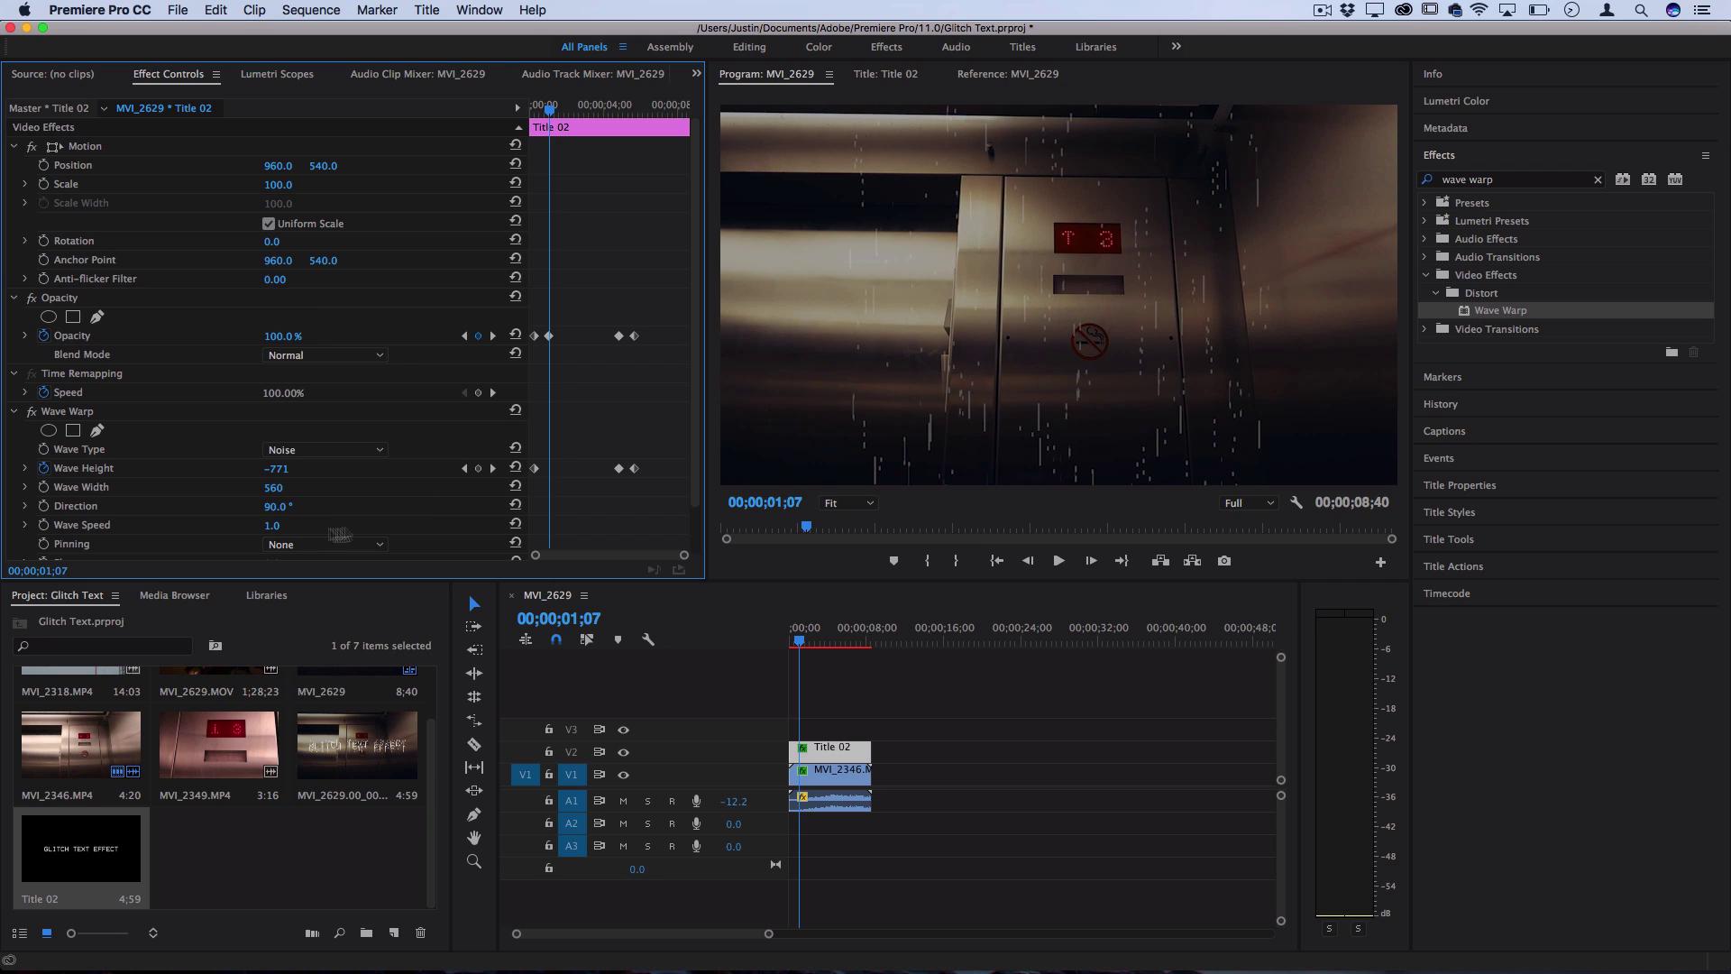
left_click(279, 468)
type("0")
key("Return")
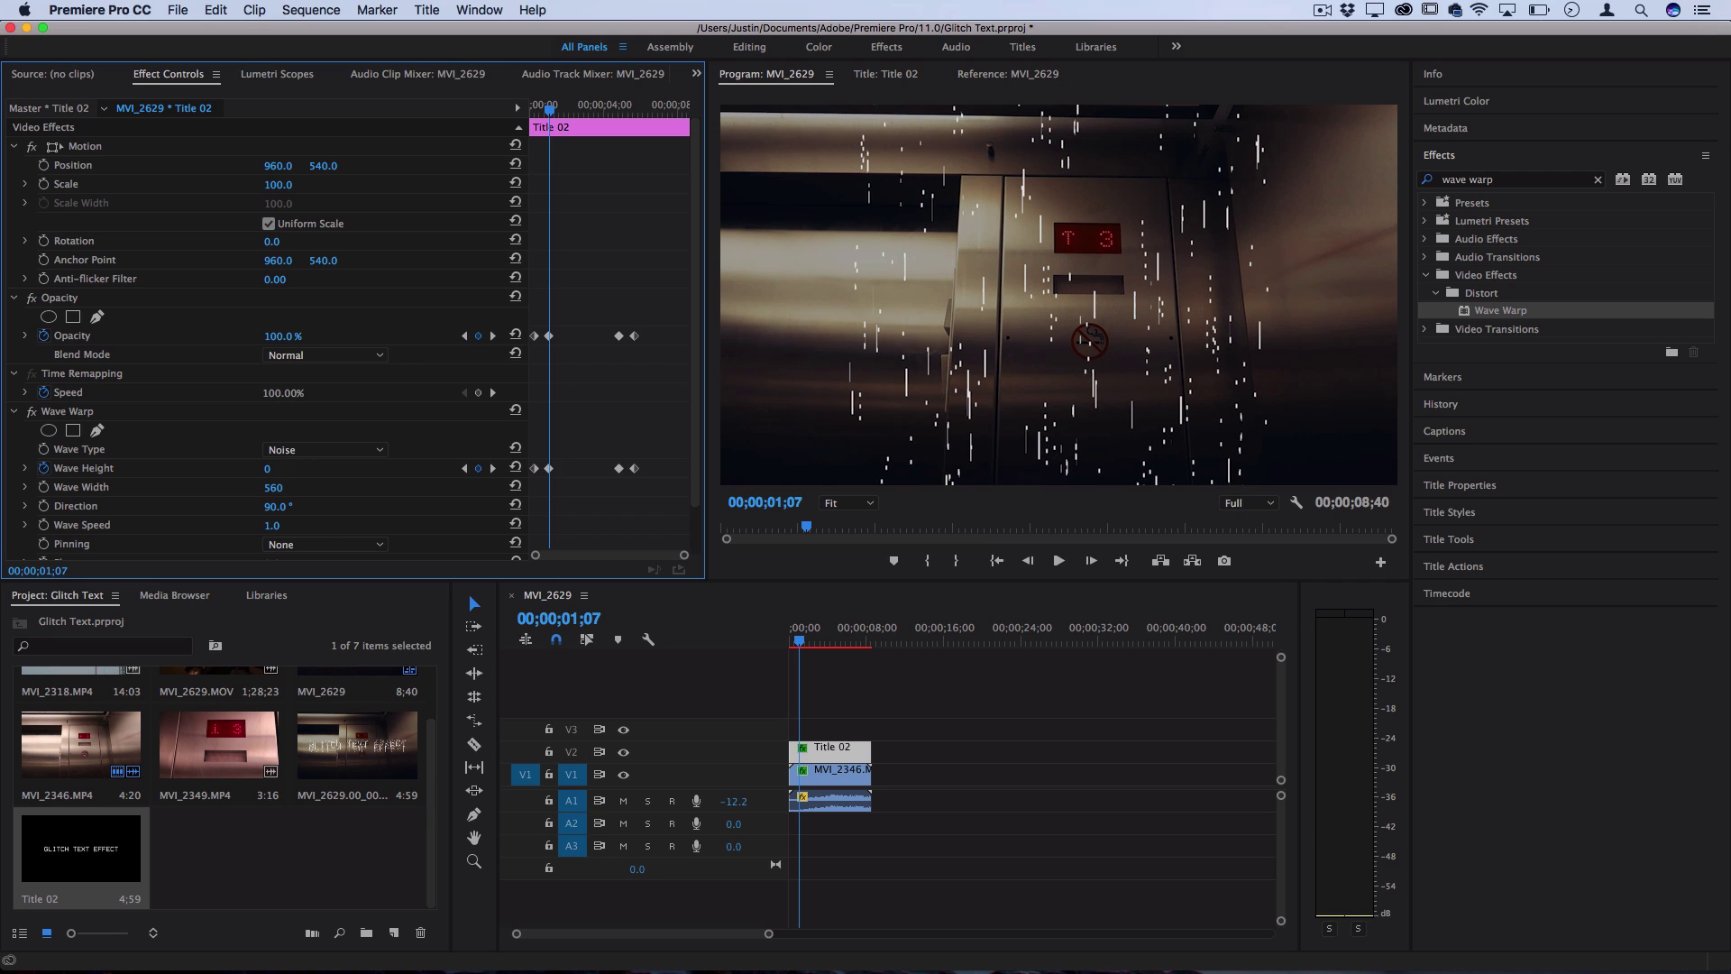
left_click(793, 641)
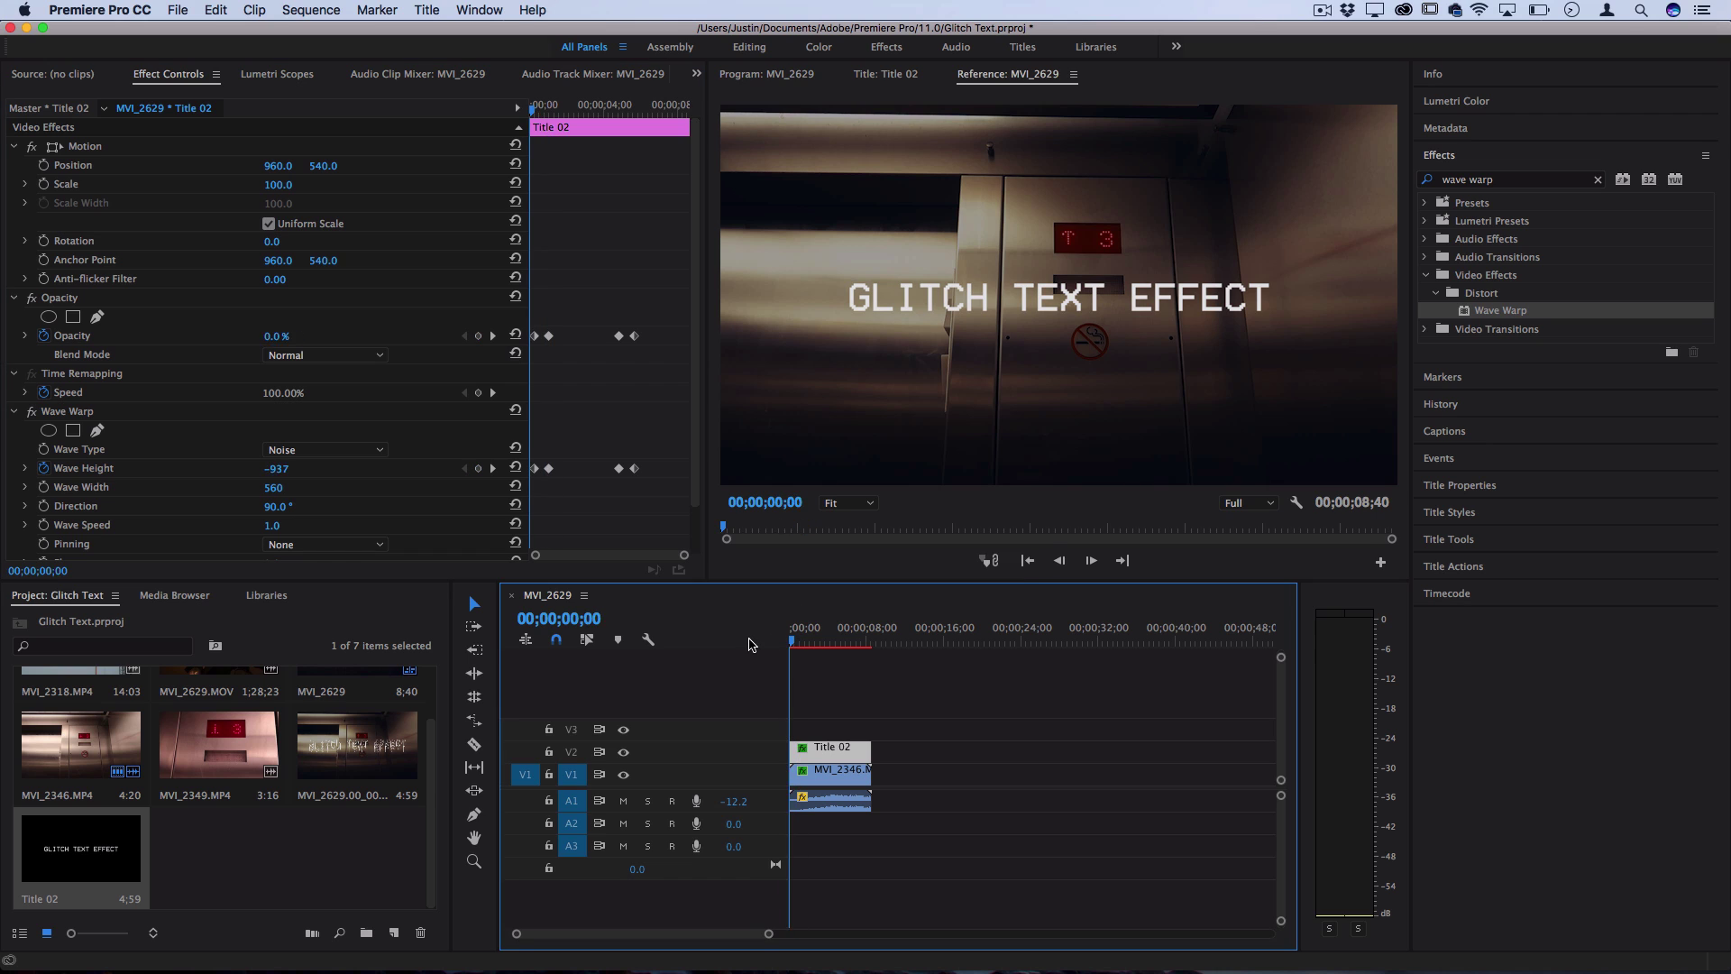
key("space")
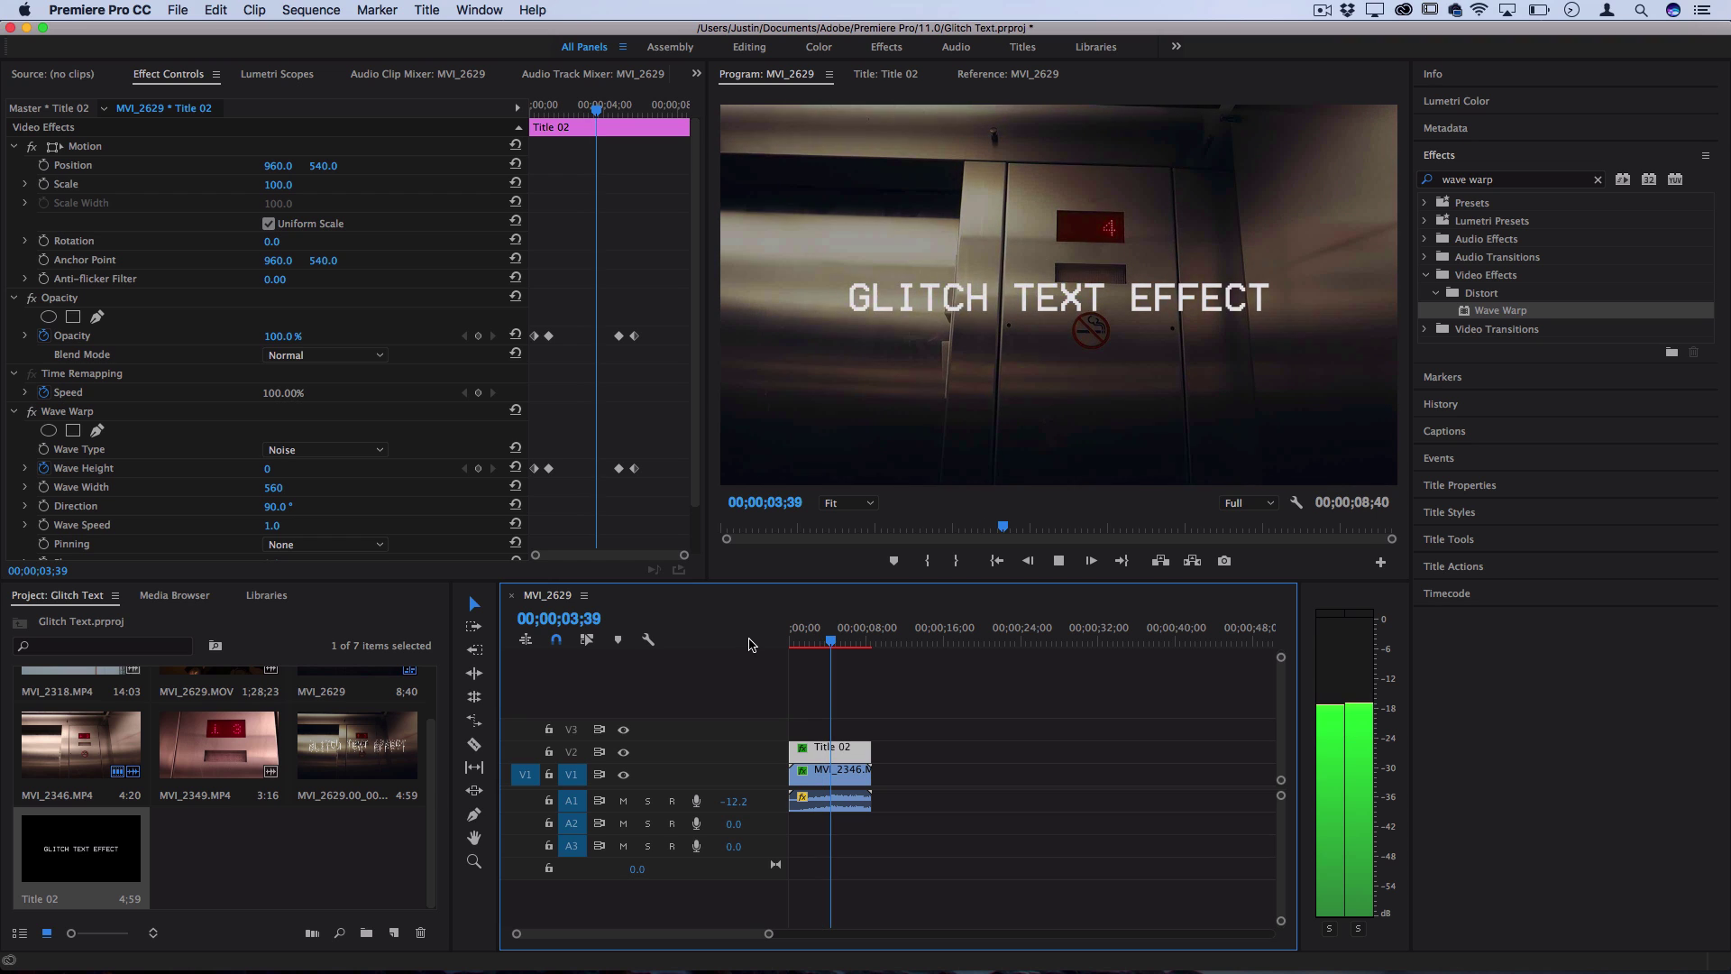
key("space")
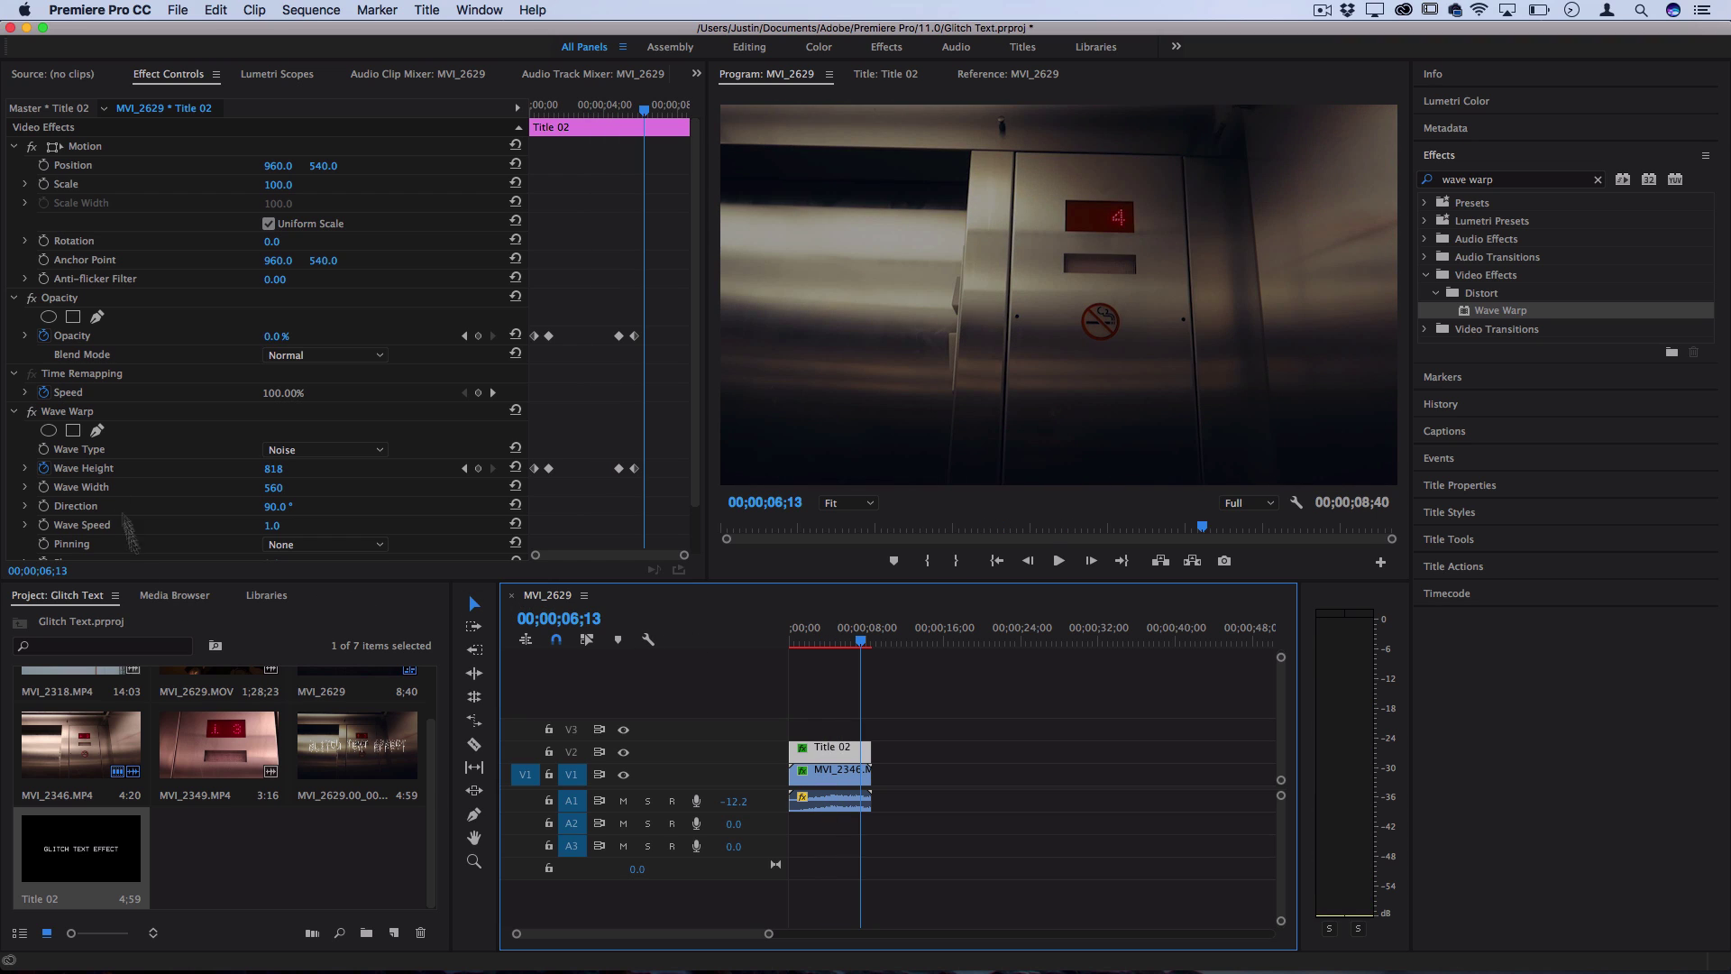
scroll(176, 423, "down", 2)
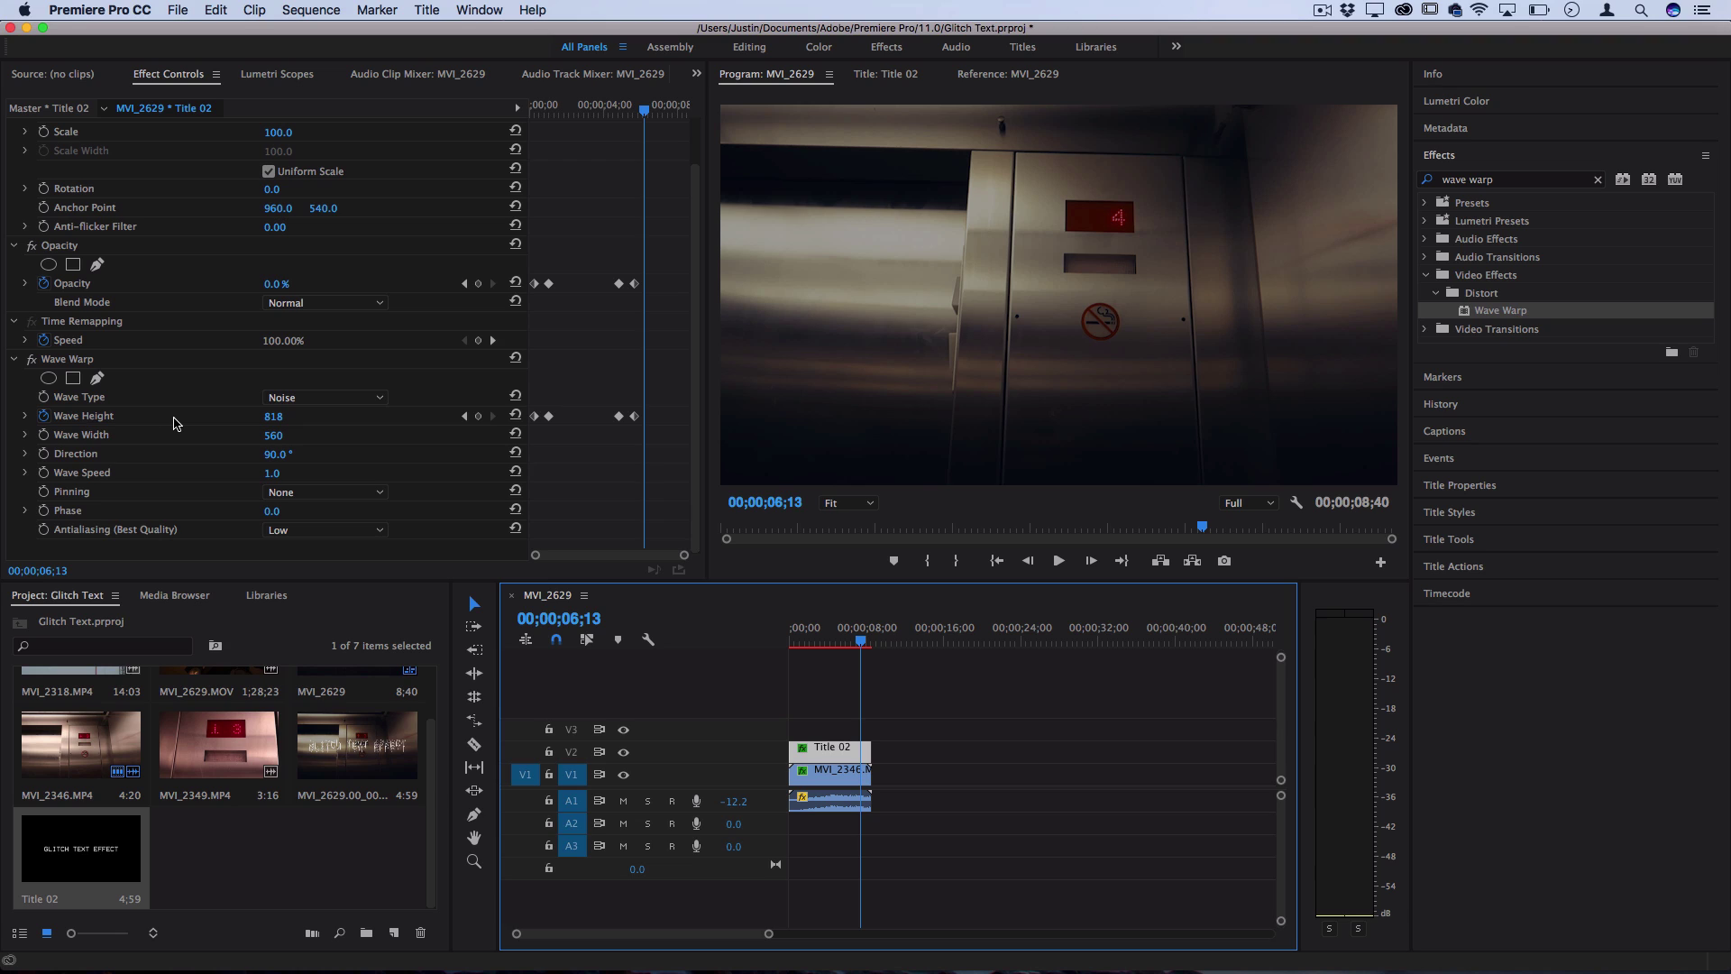